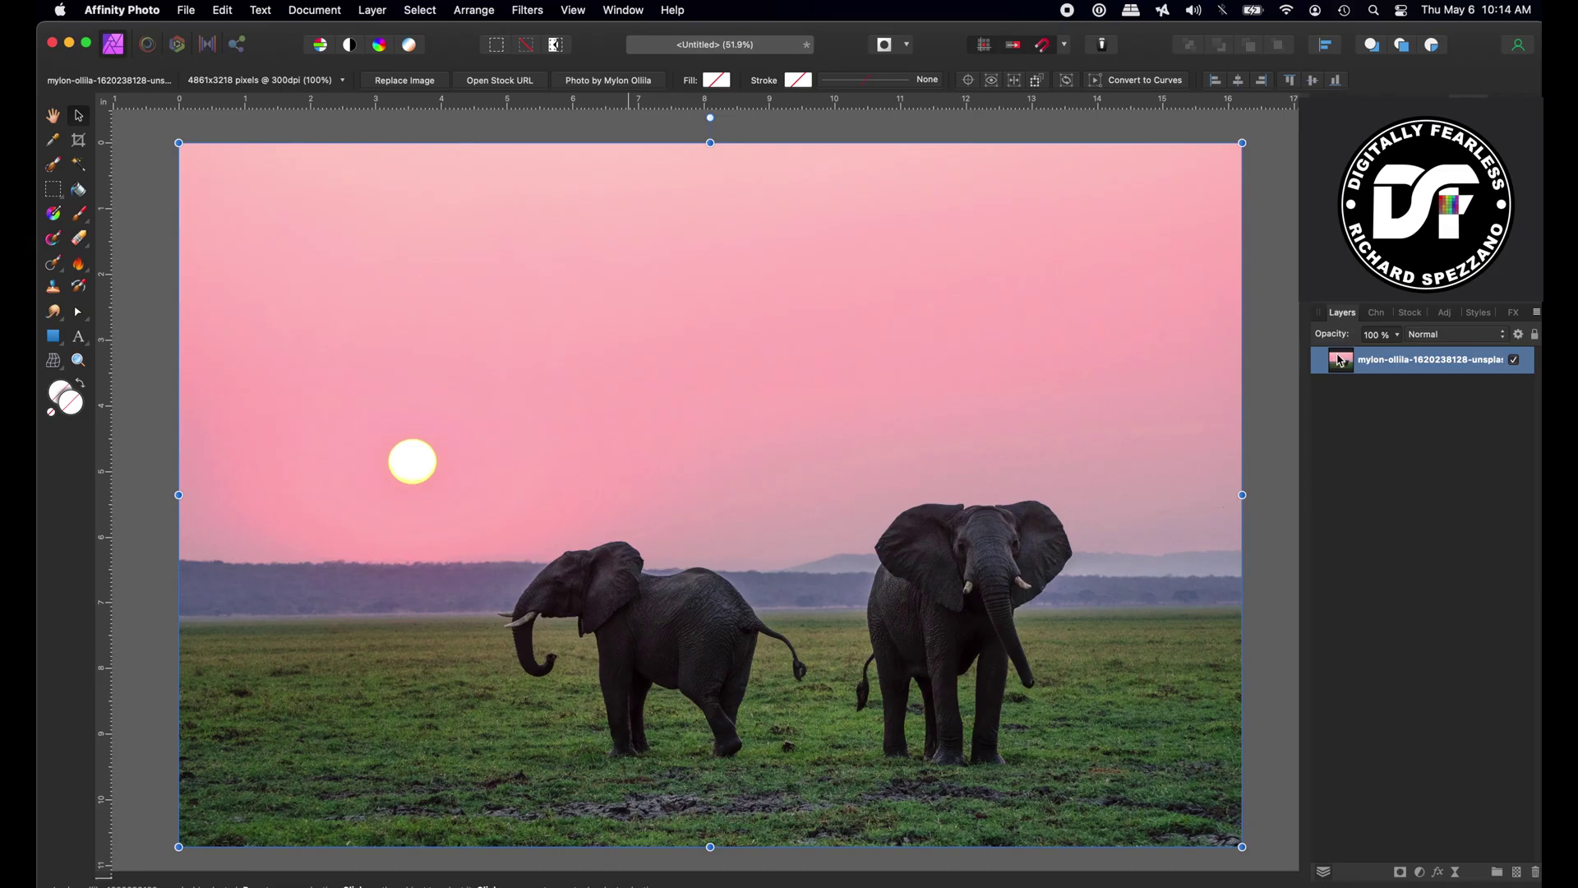
Step: Place the Unsplash stock photo of two elephants under a pink sunset onto the canvas
click(1410, 314)
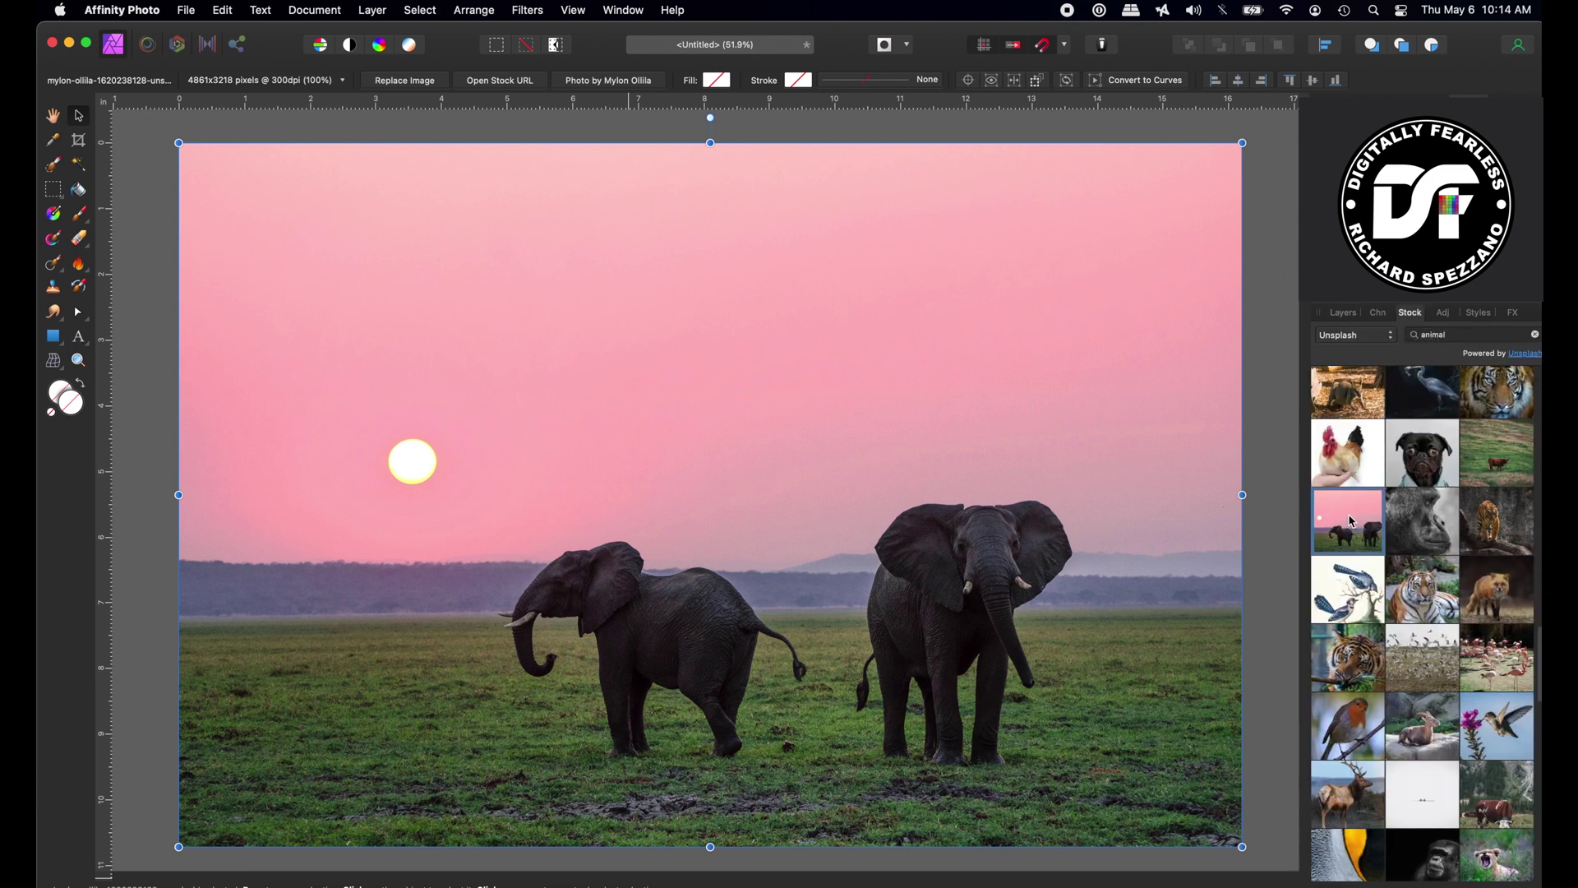
click(1344, 314)
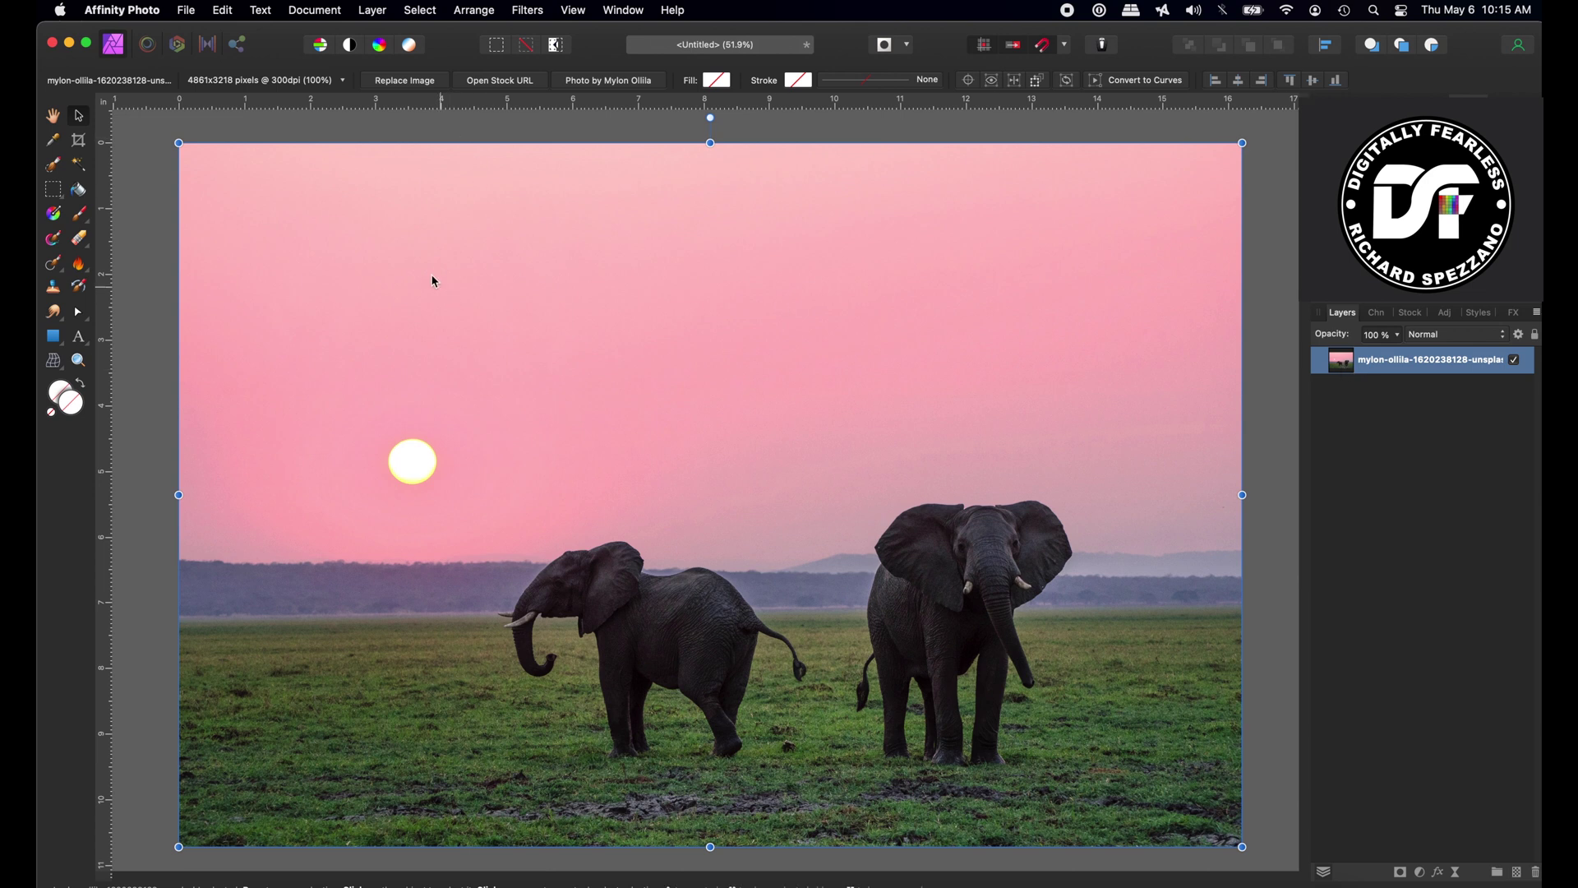
click(374, 11)
Step: Add a Live Voronoi filter to the photo with Cell Size about 54 and Line Width 5
mouse_move(395, 266)
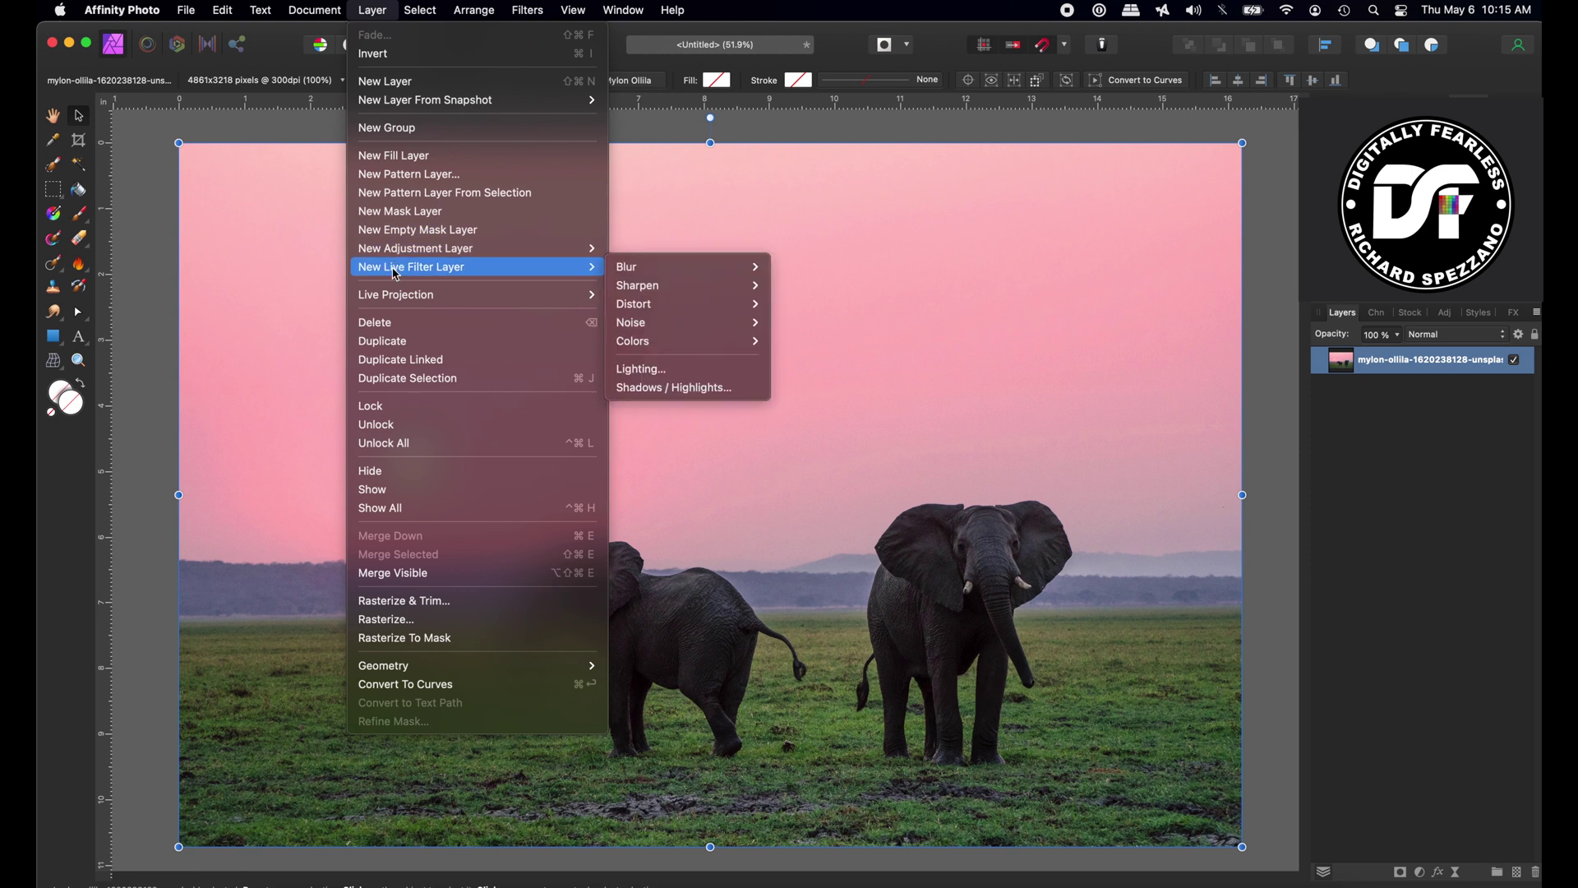
mouse_move(669, 347)
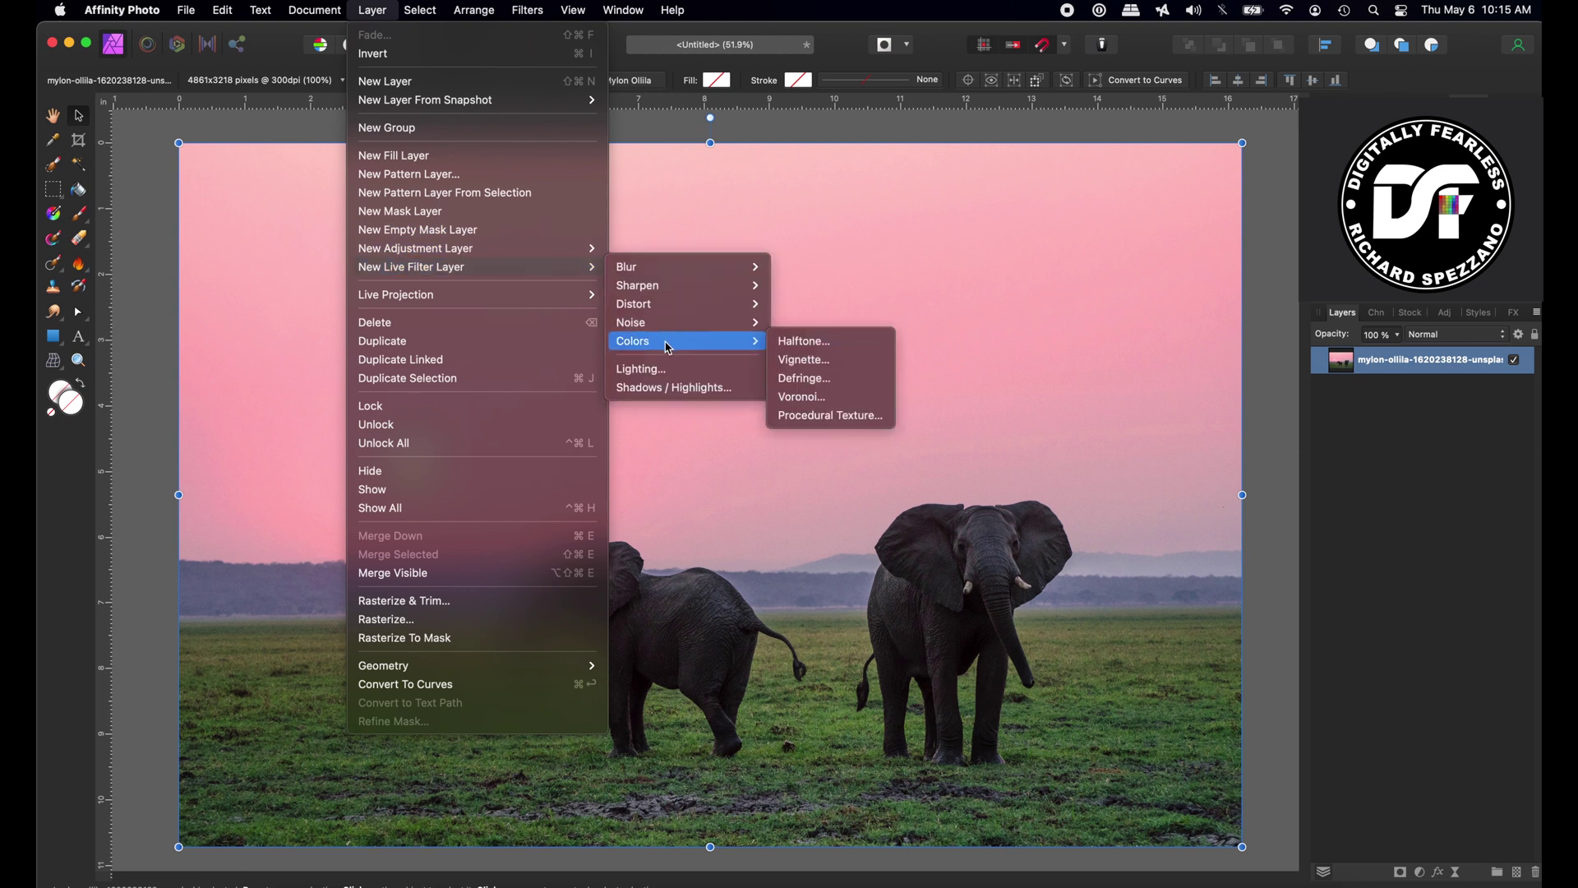
click(805, 397)
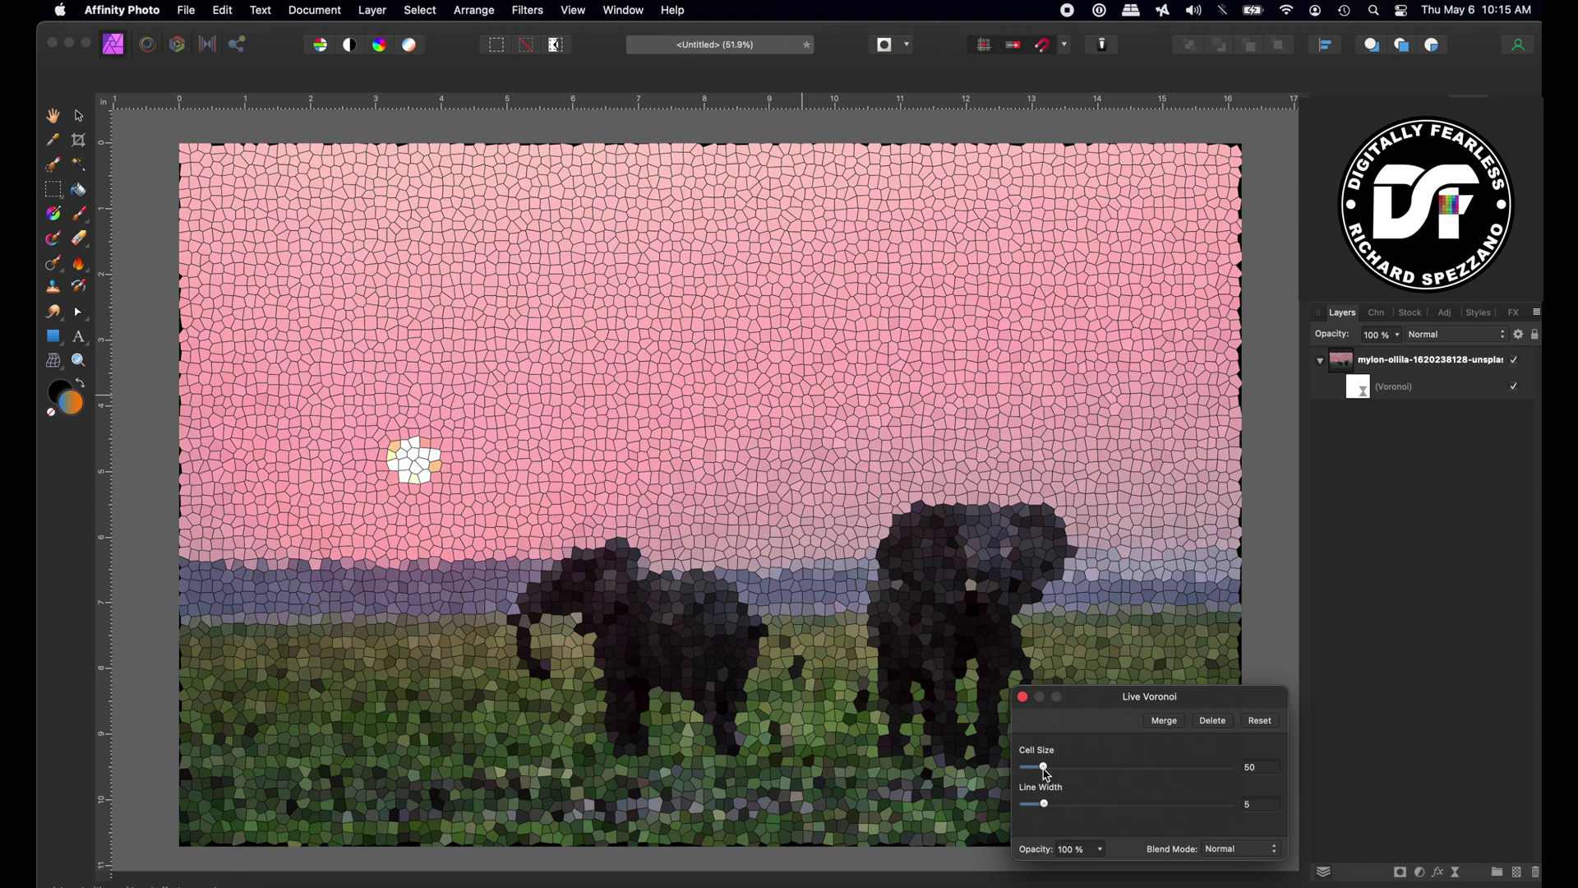
mouse_move(1046, 771)
mouse_down()
mouse_move(1058, 770)
mouse_move(1045, 770)
mouse_up()
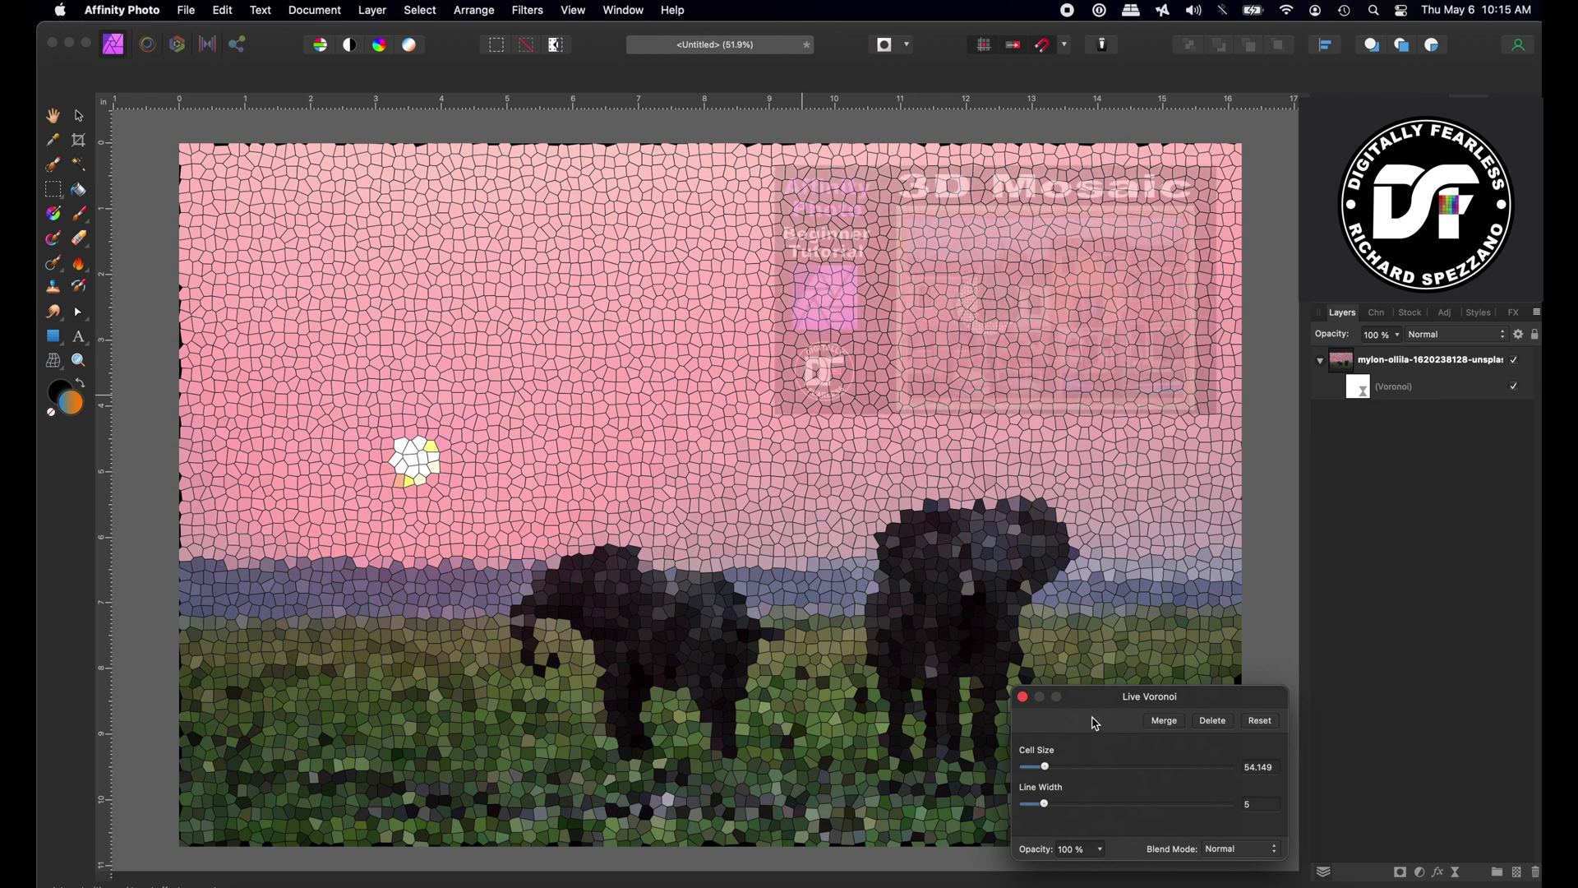
drag(1093, 700, 1220, 563)
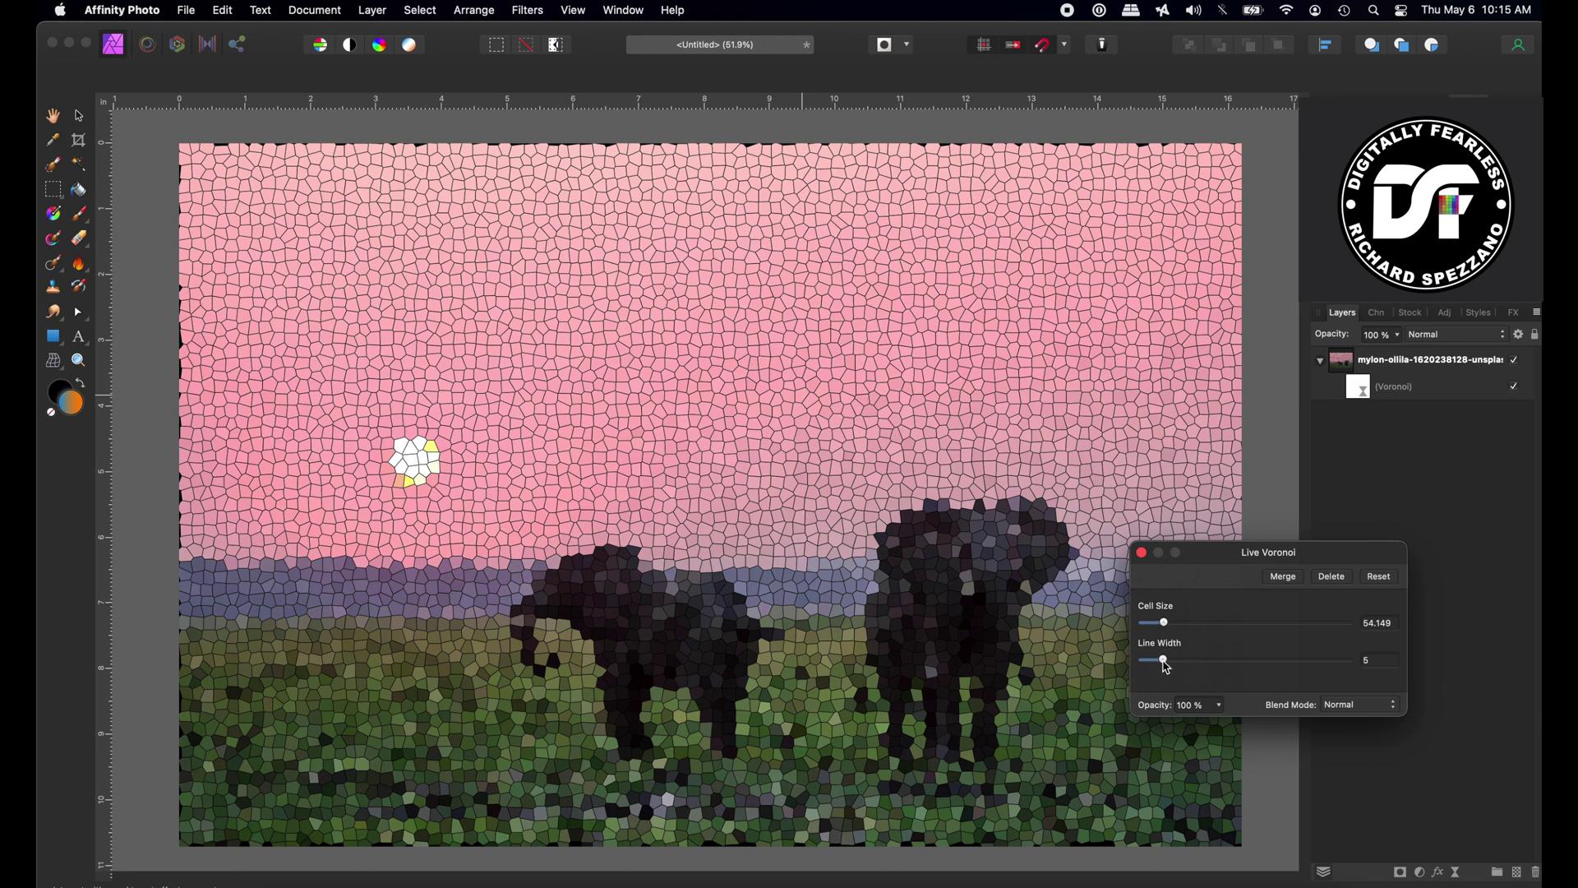
Step: Try out the Voronoi sliders, settling on Cell Size 14.358 and Line Width 0.685
drag(1167, 667, 1315, 674)
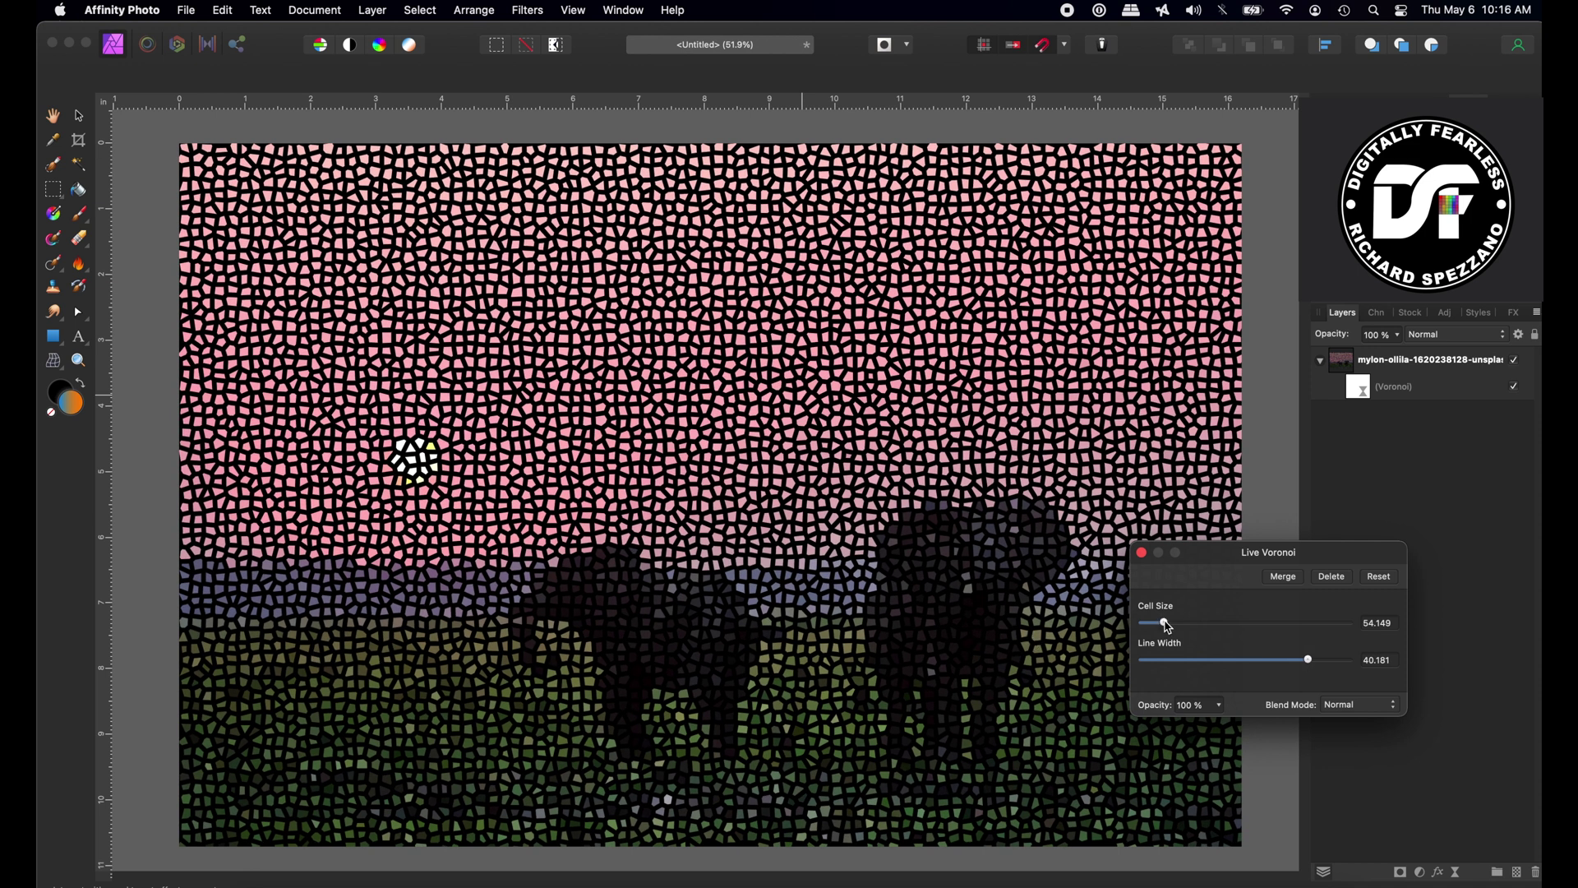
mouse_move(1166, 624)
mouse_down()
mouse_move(1225, 618)
mouse_move(1194, 622)
mouse_up()
drag(1307, 660, 1179, 670)
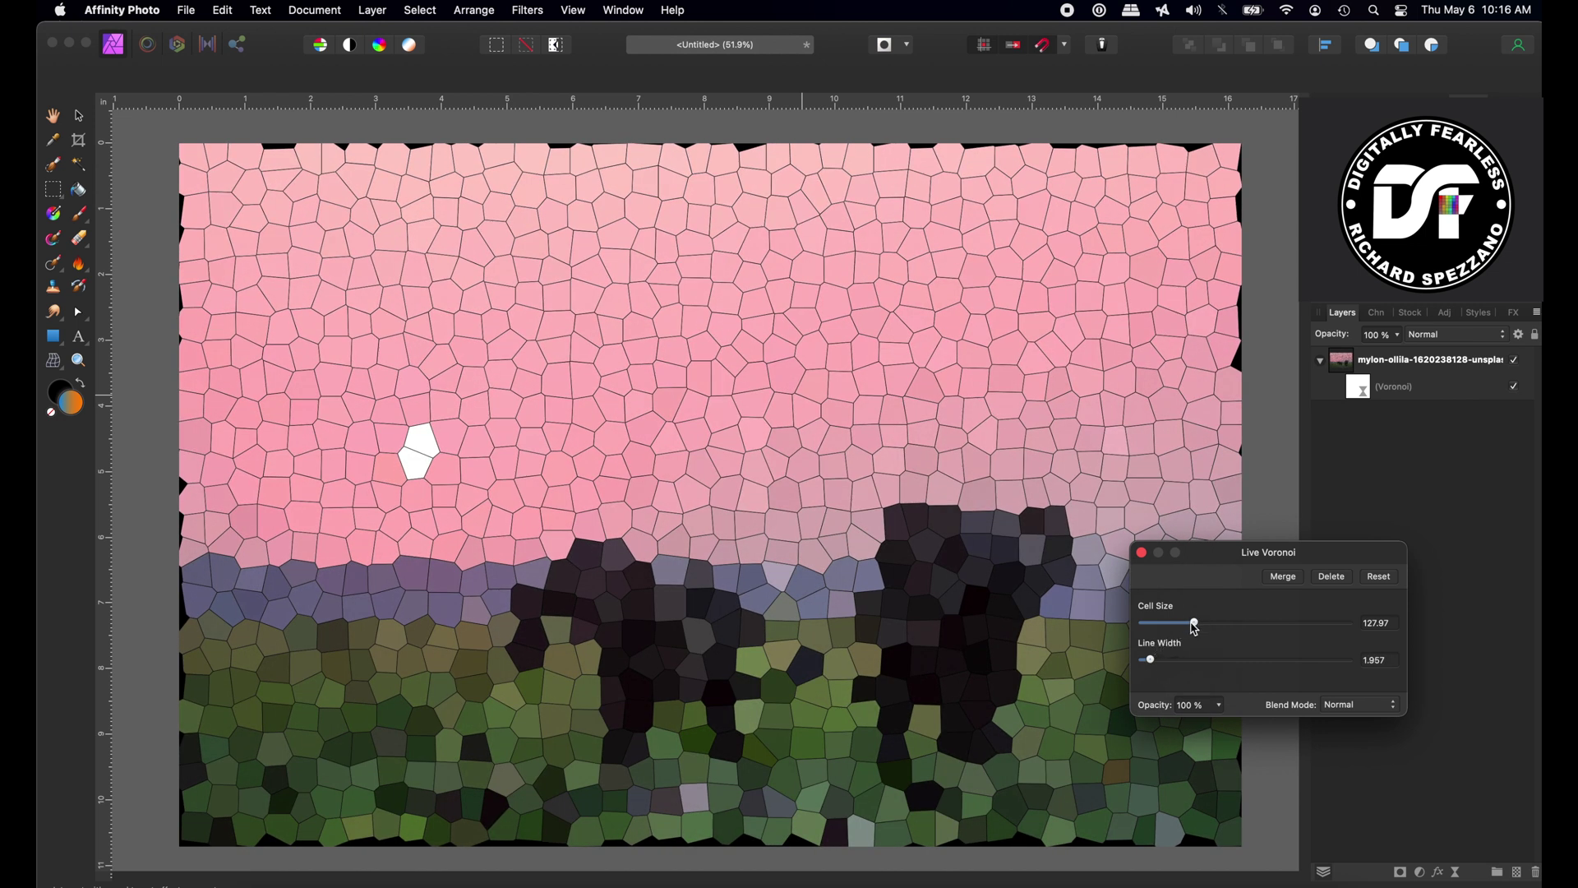
drag(1192, 624, 1143, 627)
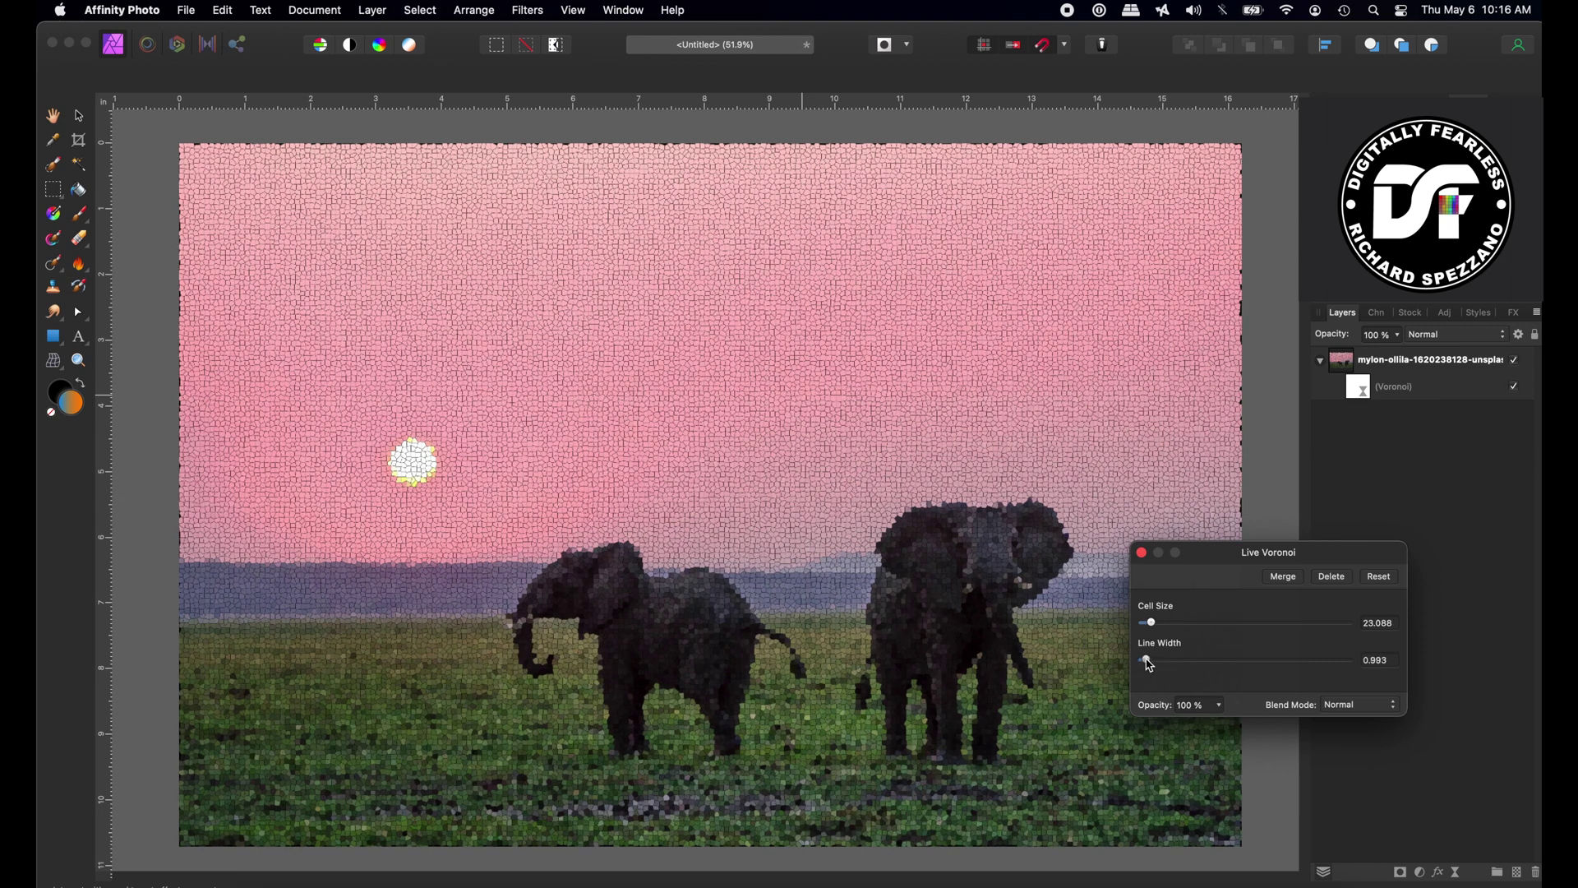
drag(1148, 663, 1146, 663)
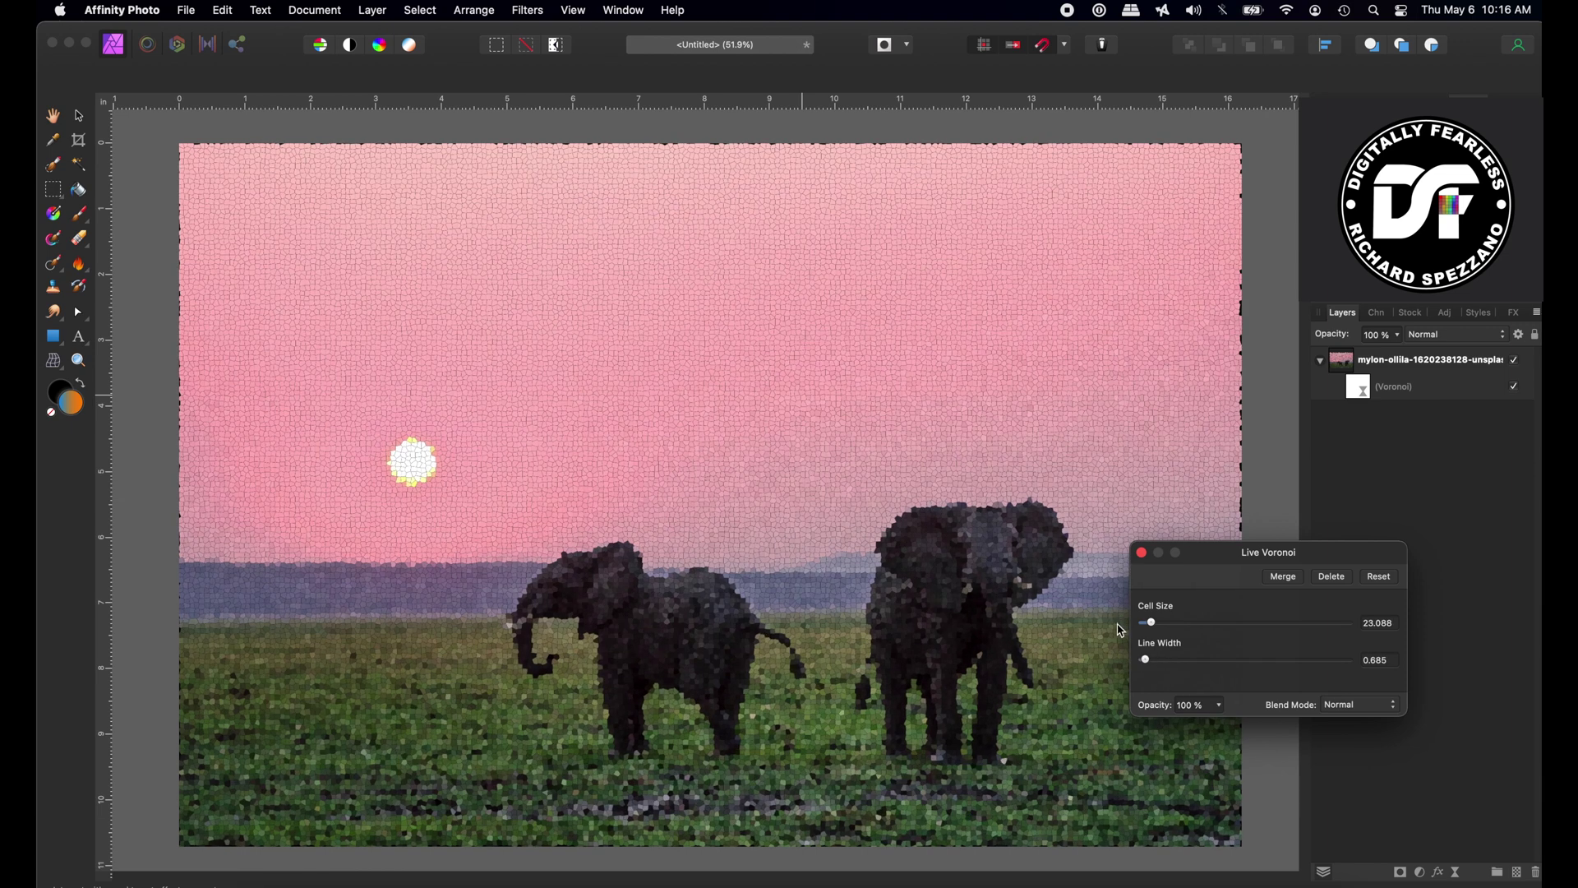
drag(1152, 623, 1144, 624)
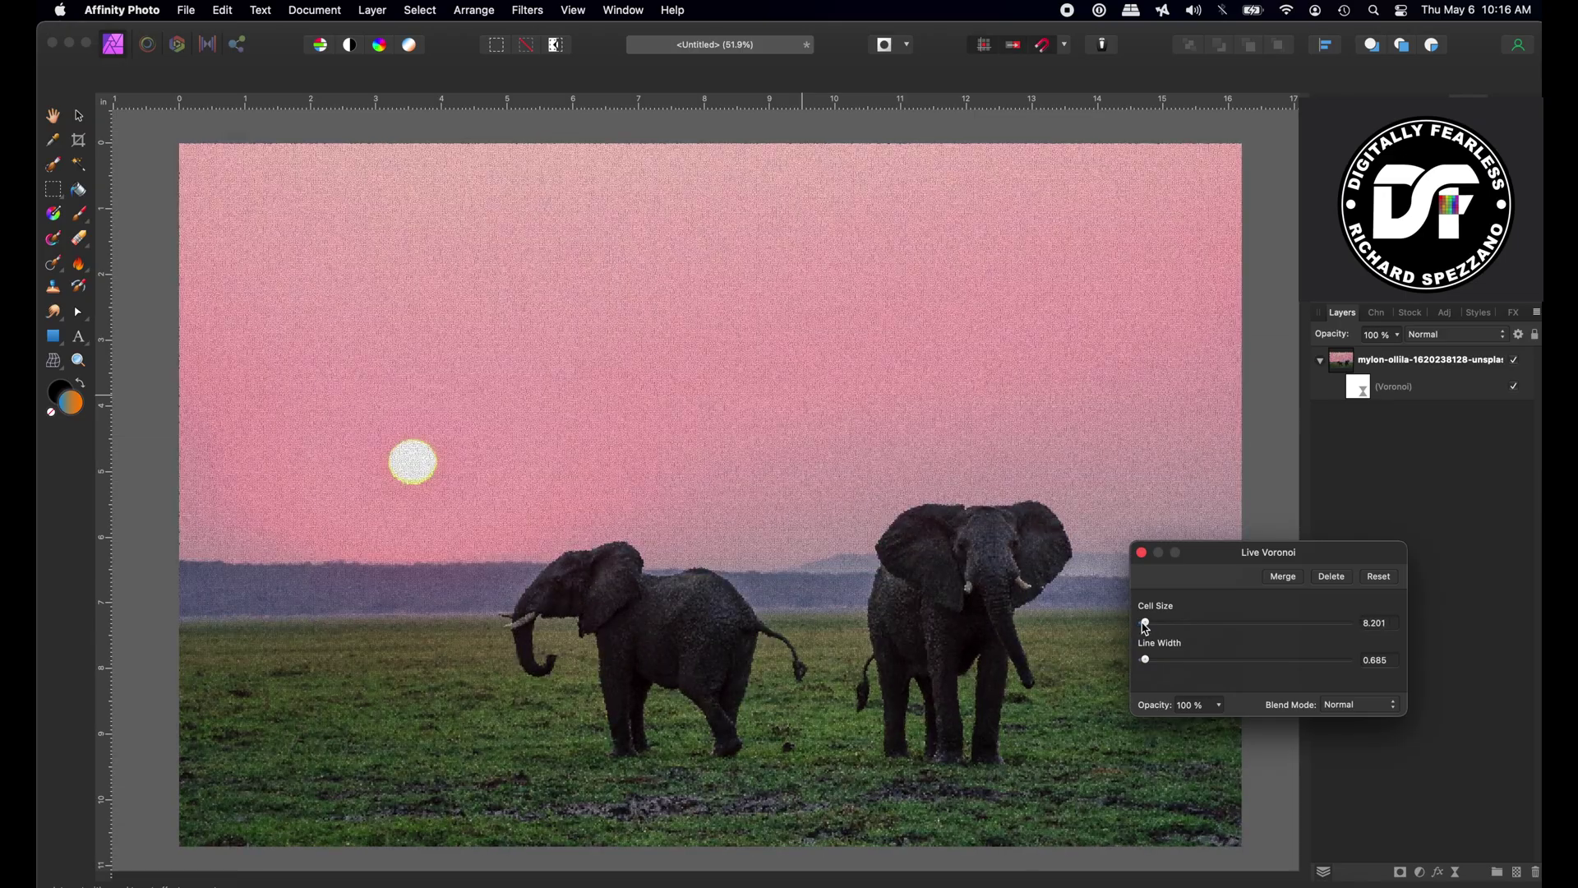
drag(1144, 624, 1154, 627)
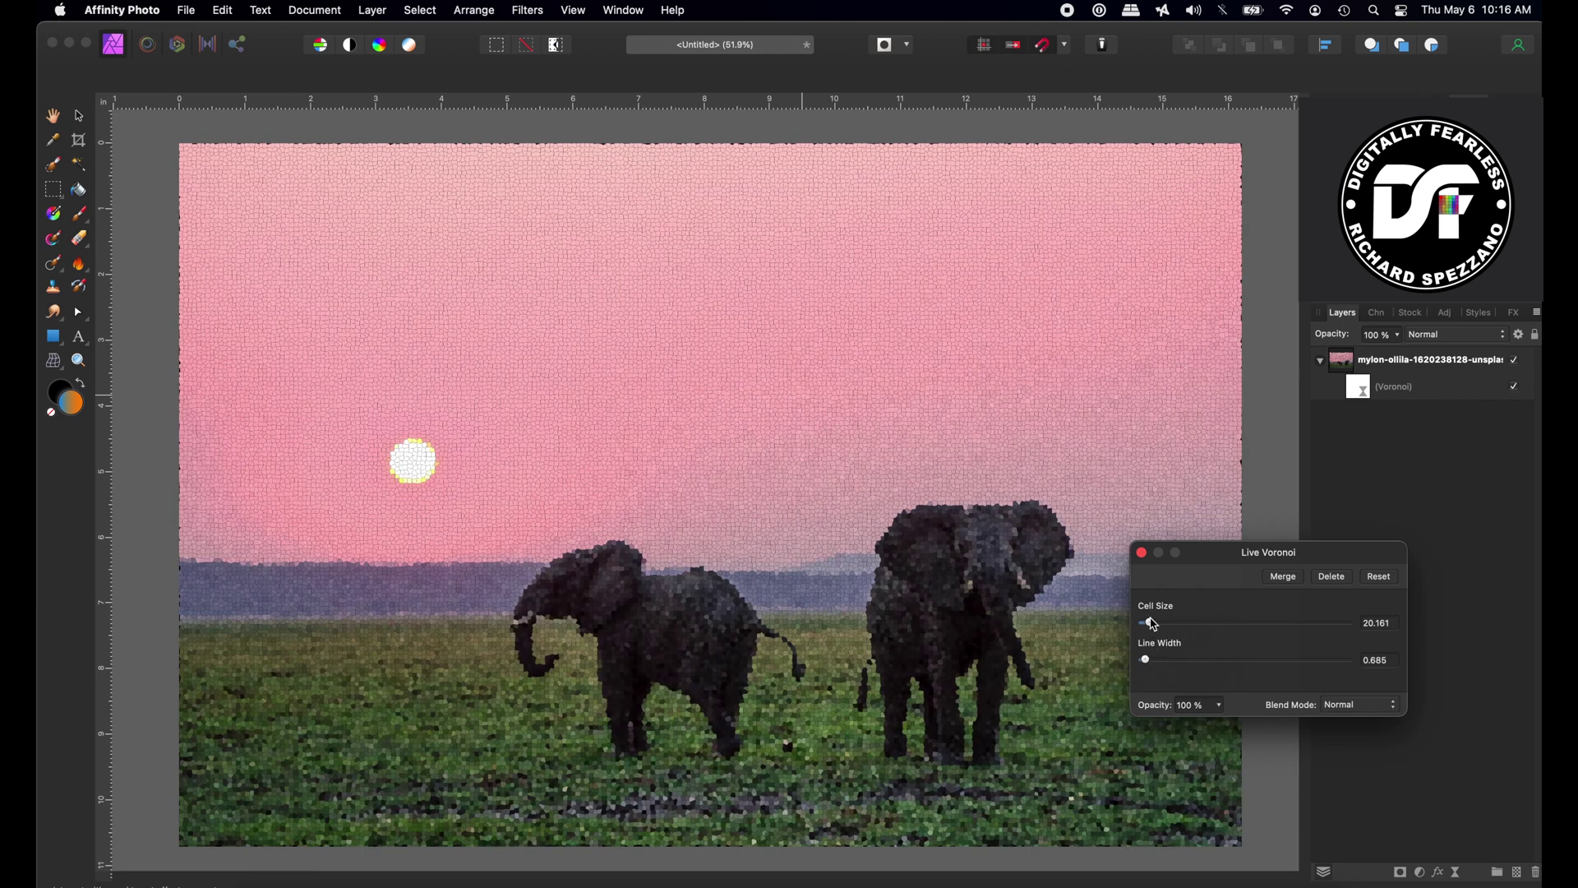
drag(1153, 626, 1149, 625)
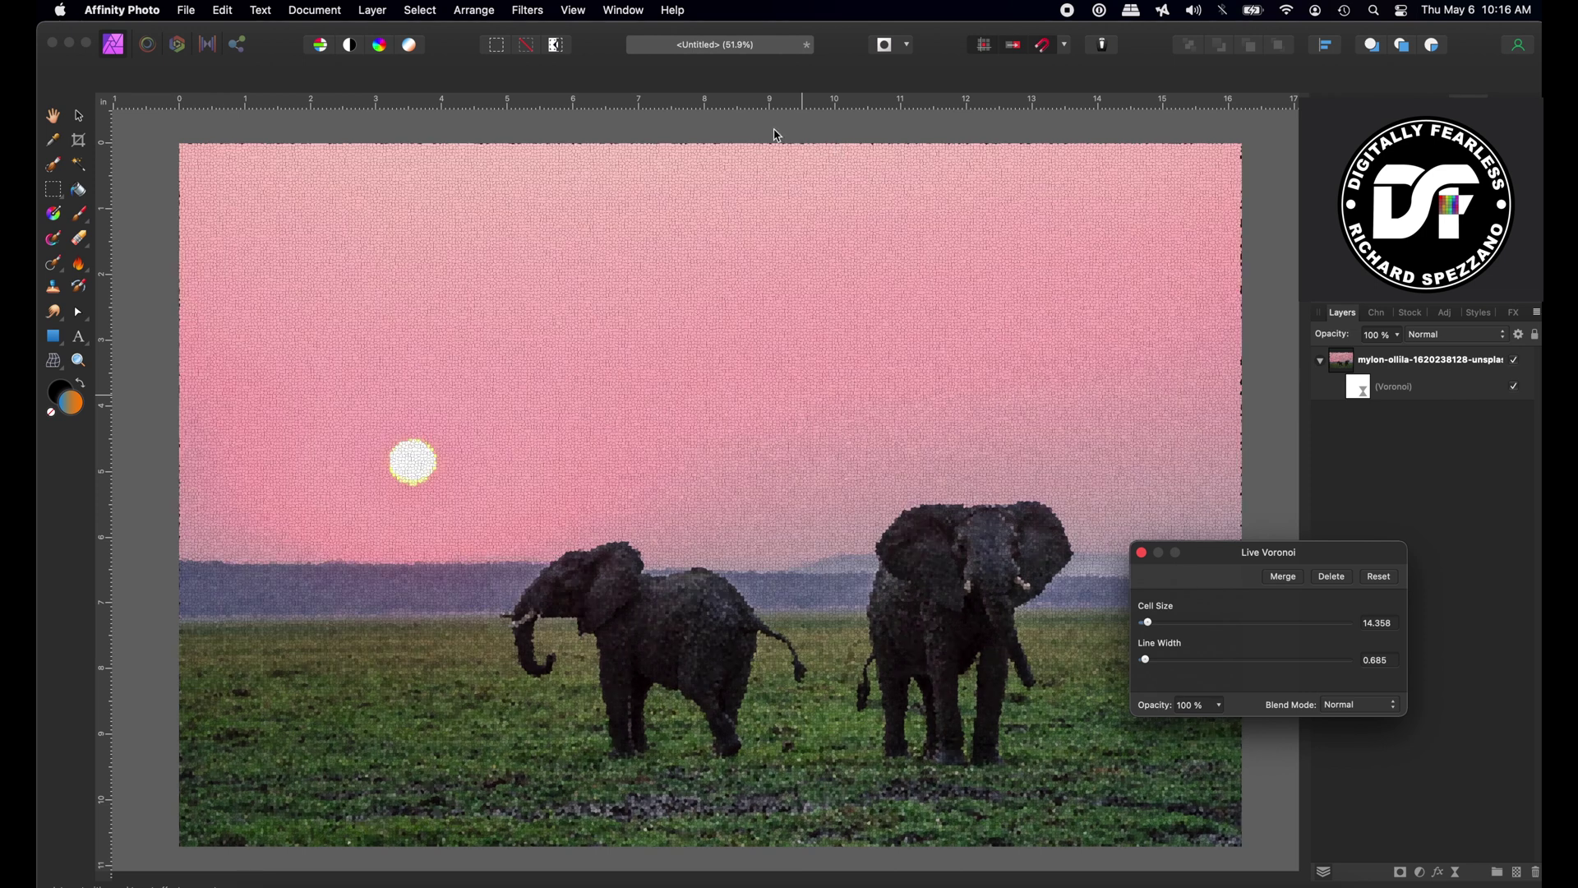
click(573, 10)
mouse_move(624, 35)
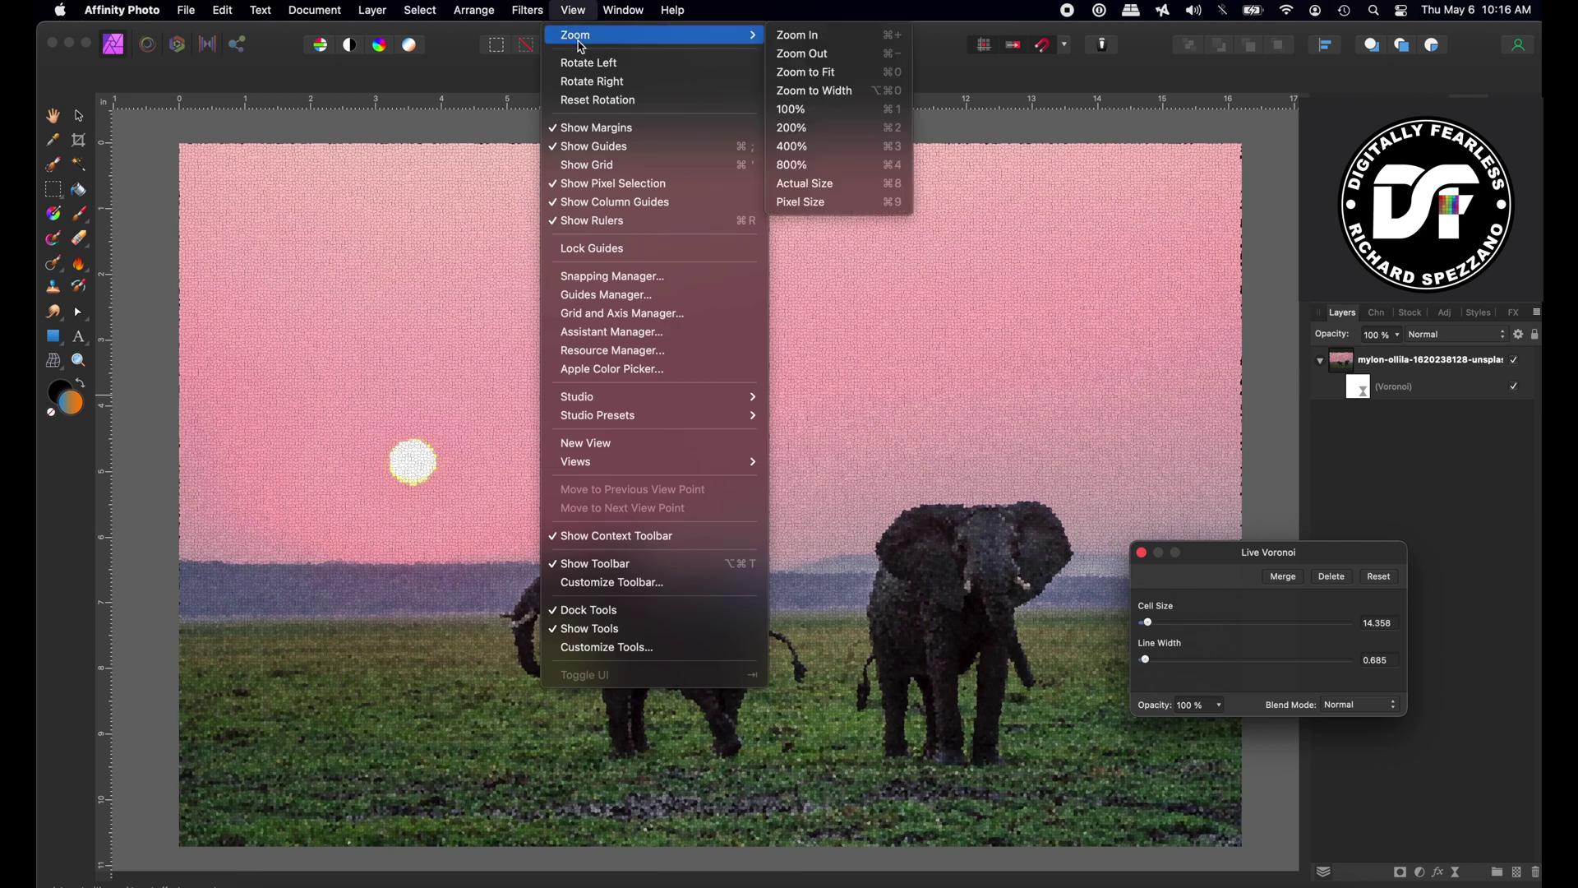
Step: Set the Voronoi Cell Size to 8.613 and Line Width to 6.216, checking at 100% zoom
click(818, 110)
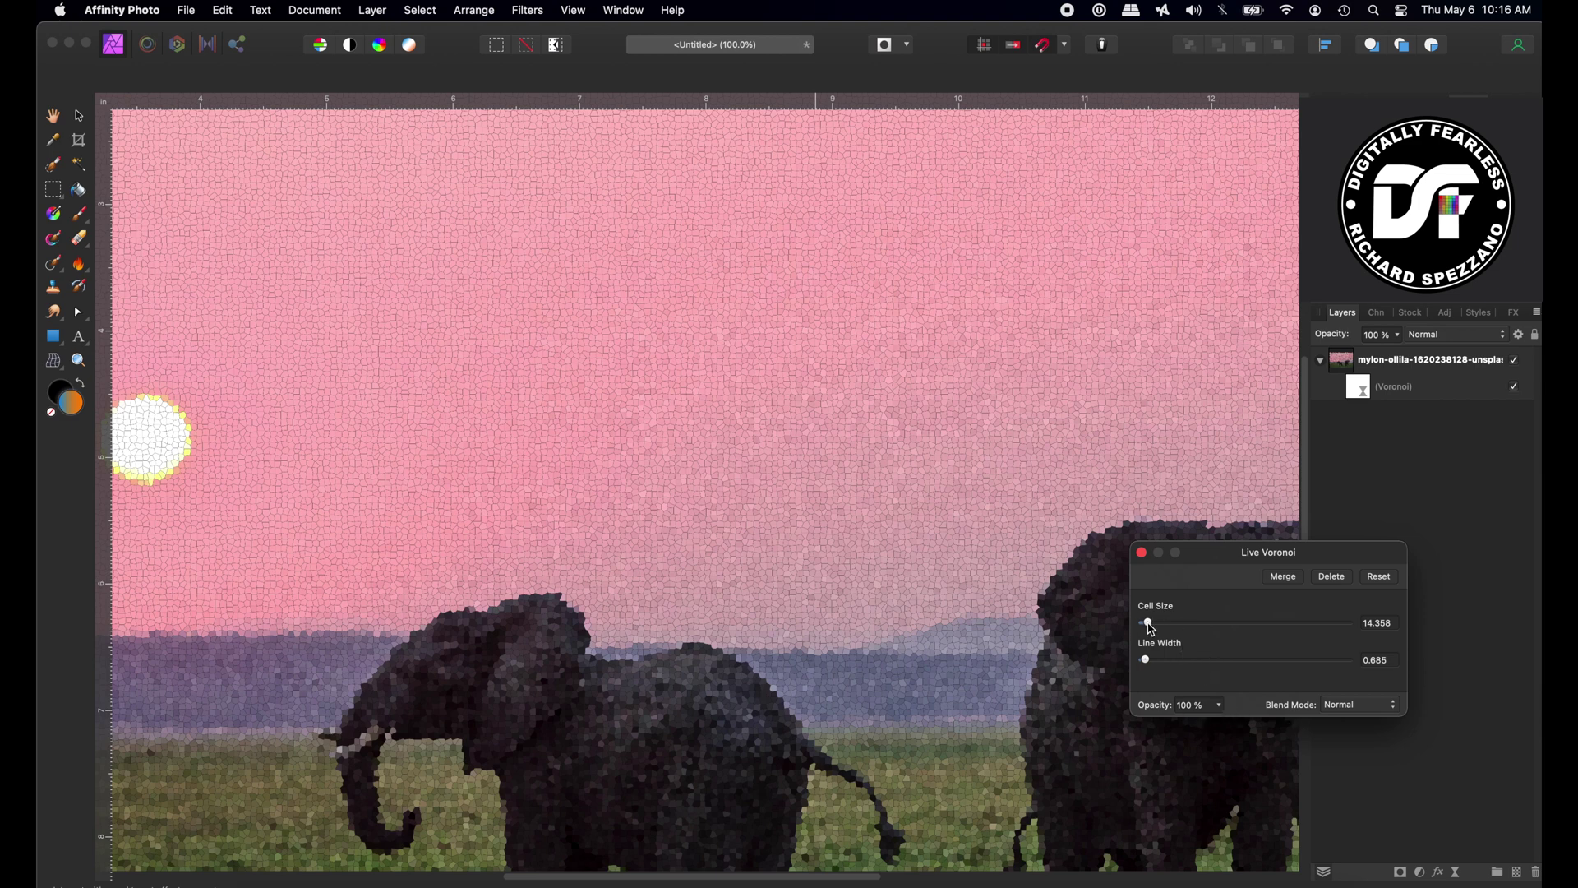
drag(1150, 627, 1144, 626)
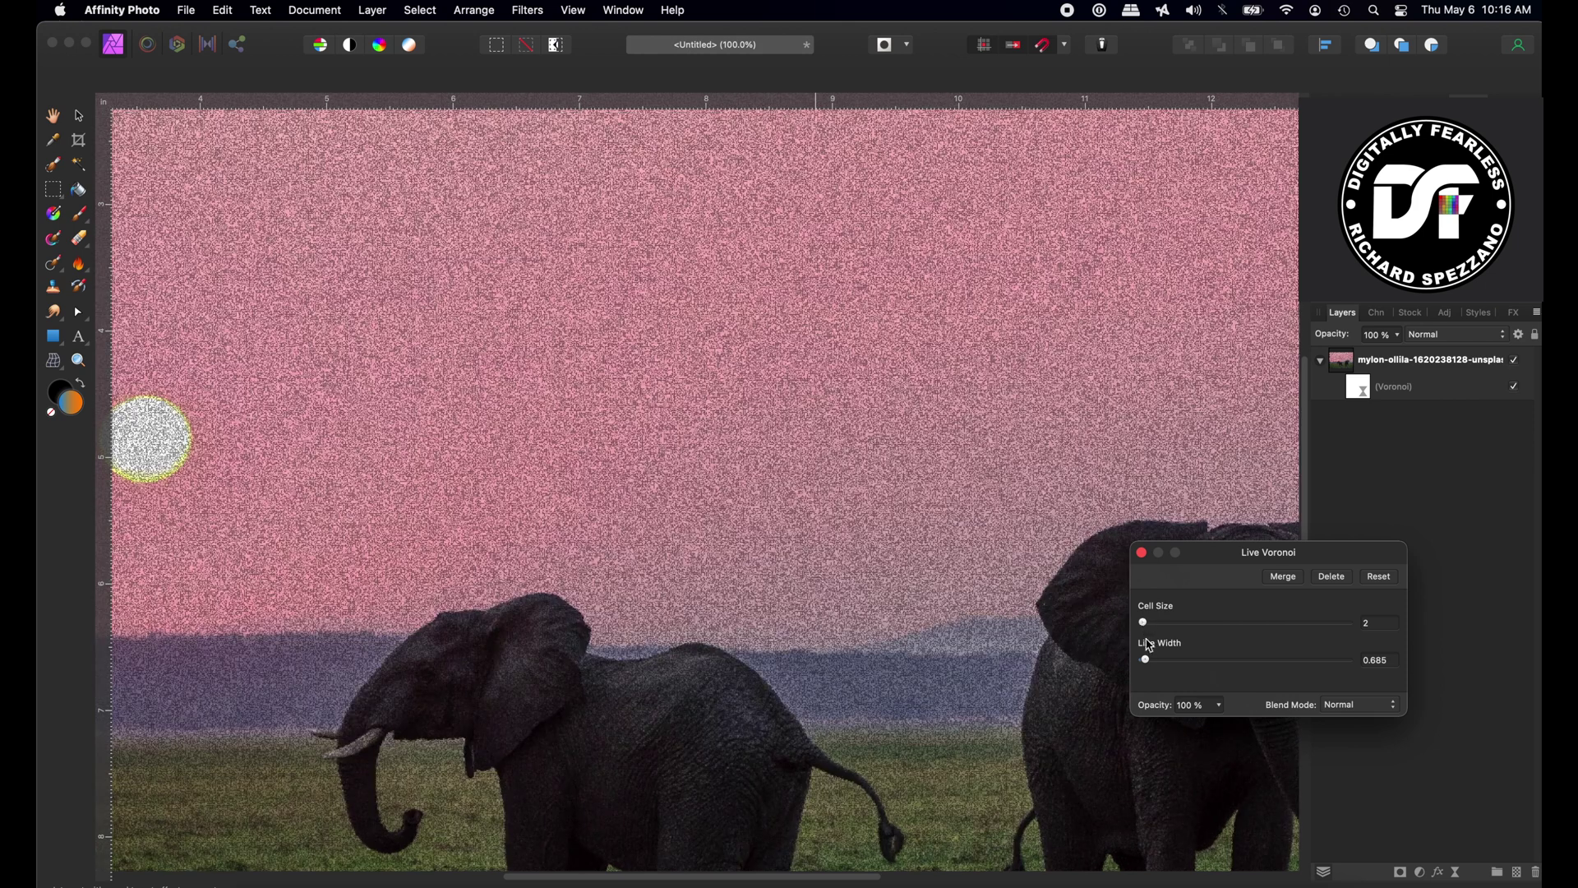
drag(1146, 662, 1164, 670)
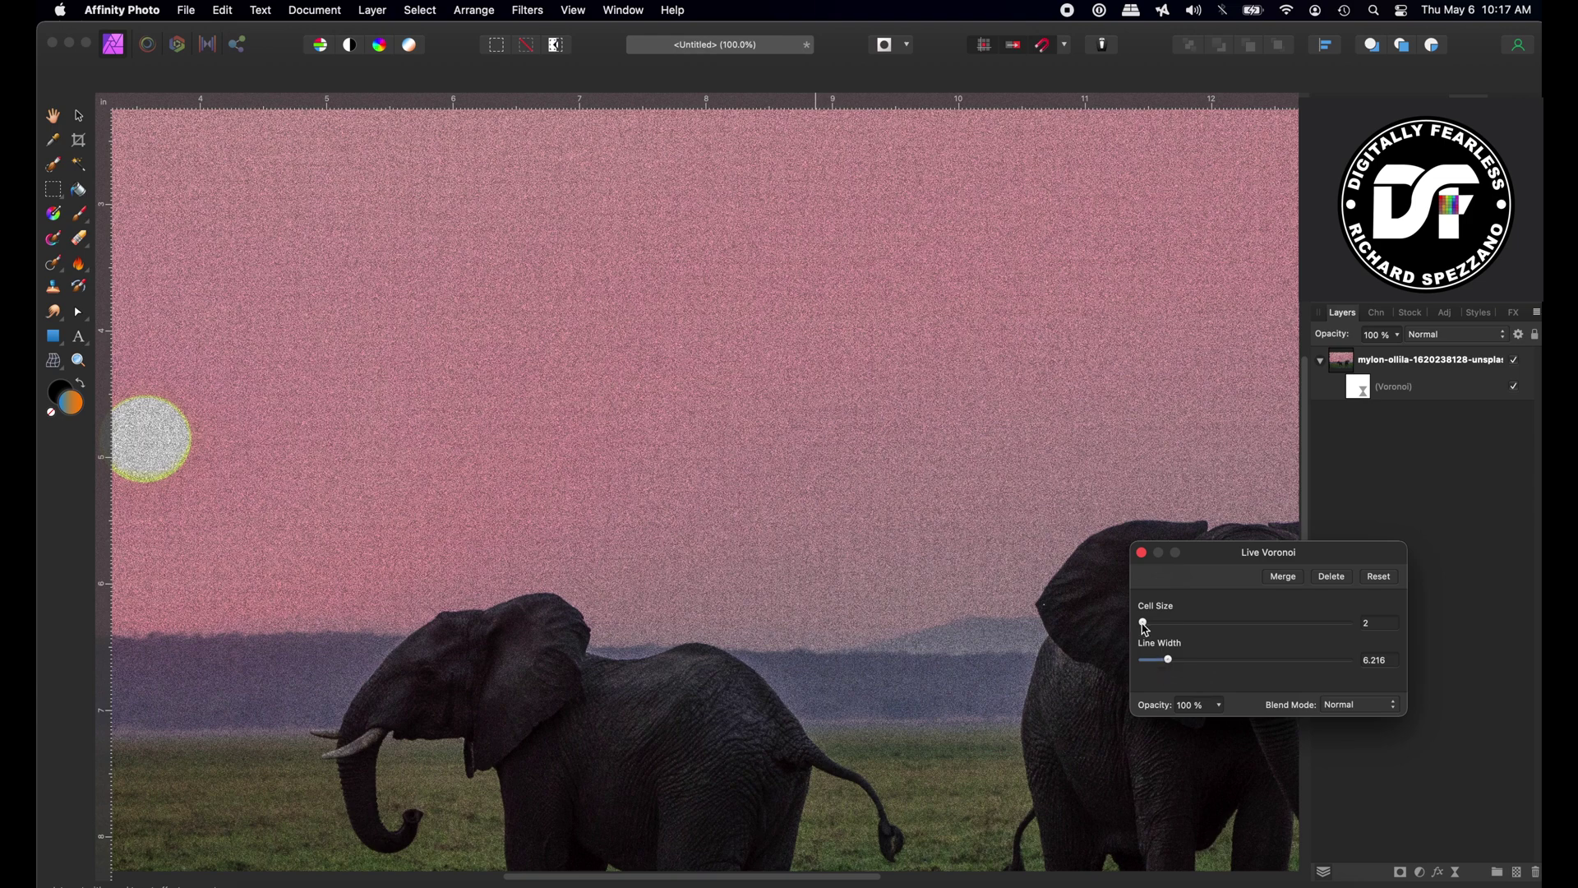
drag(1144, 623, 1185, 641)
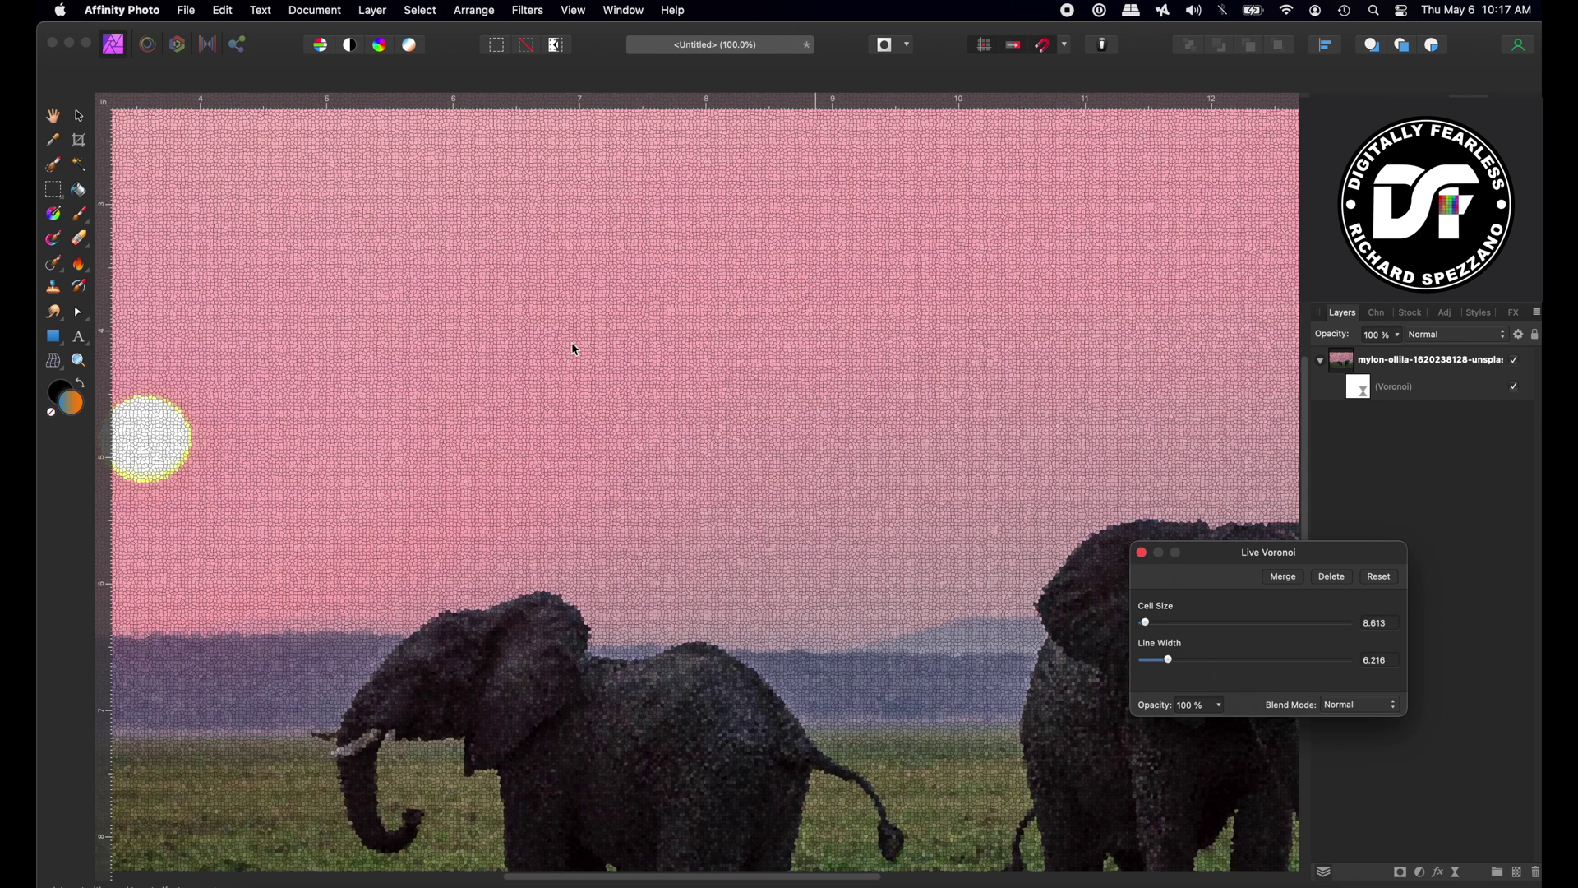
key(super+0)
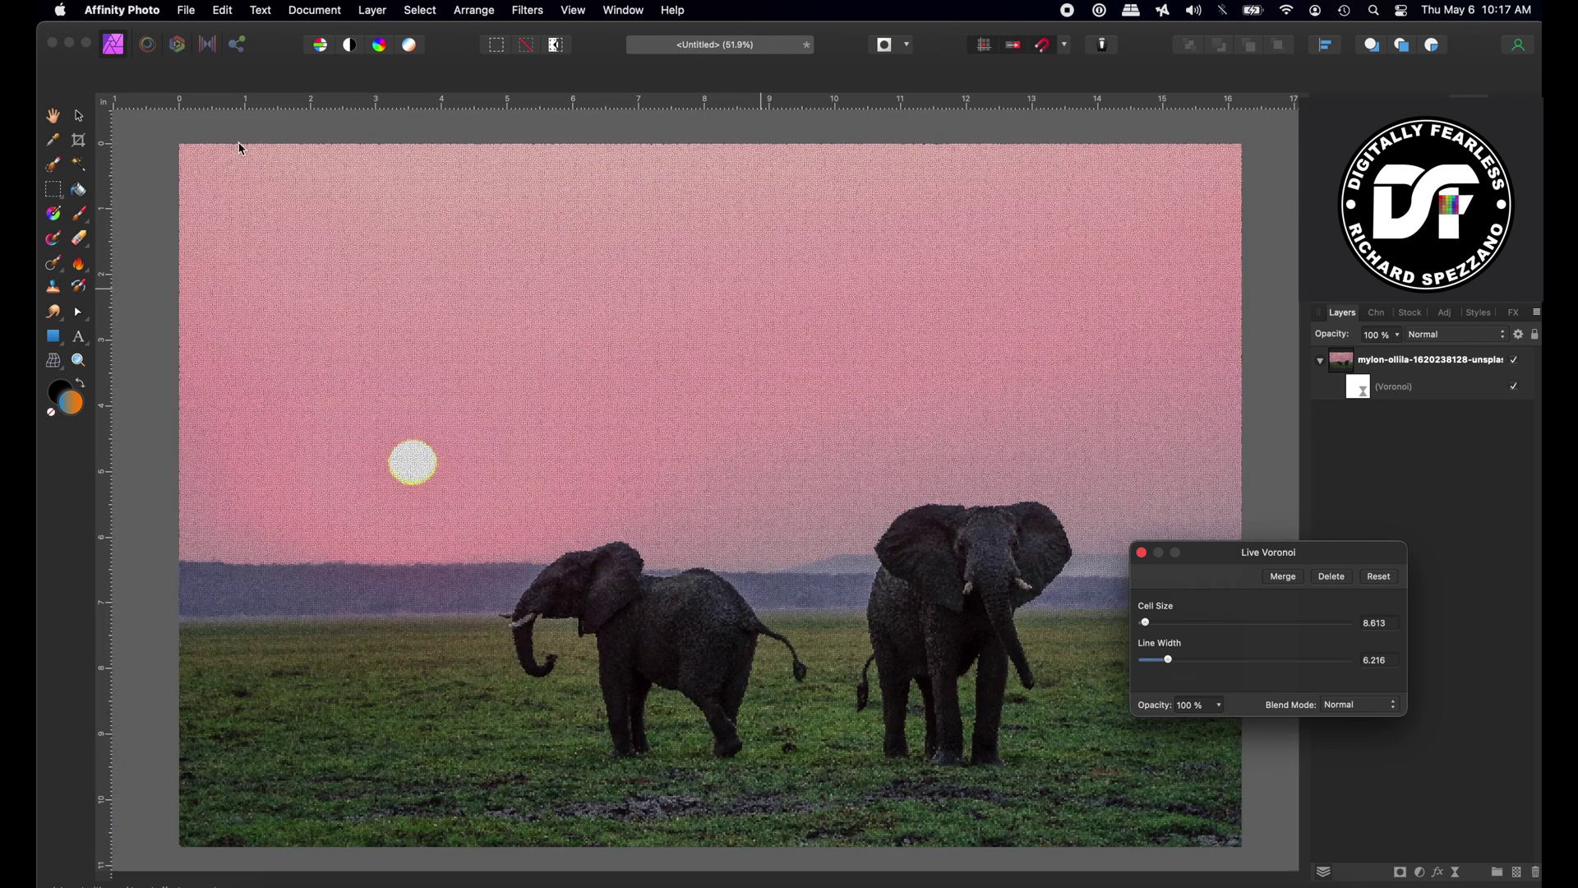
drag(1205, 554, 1336, 561)
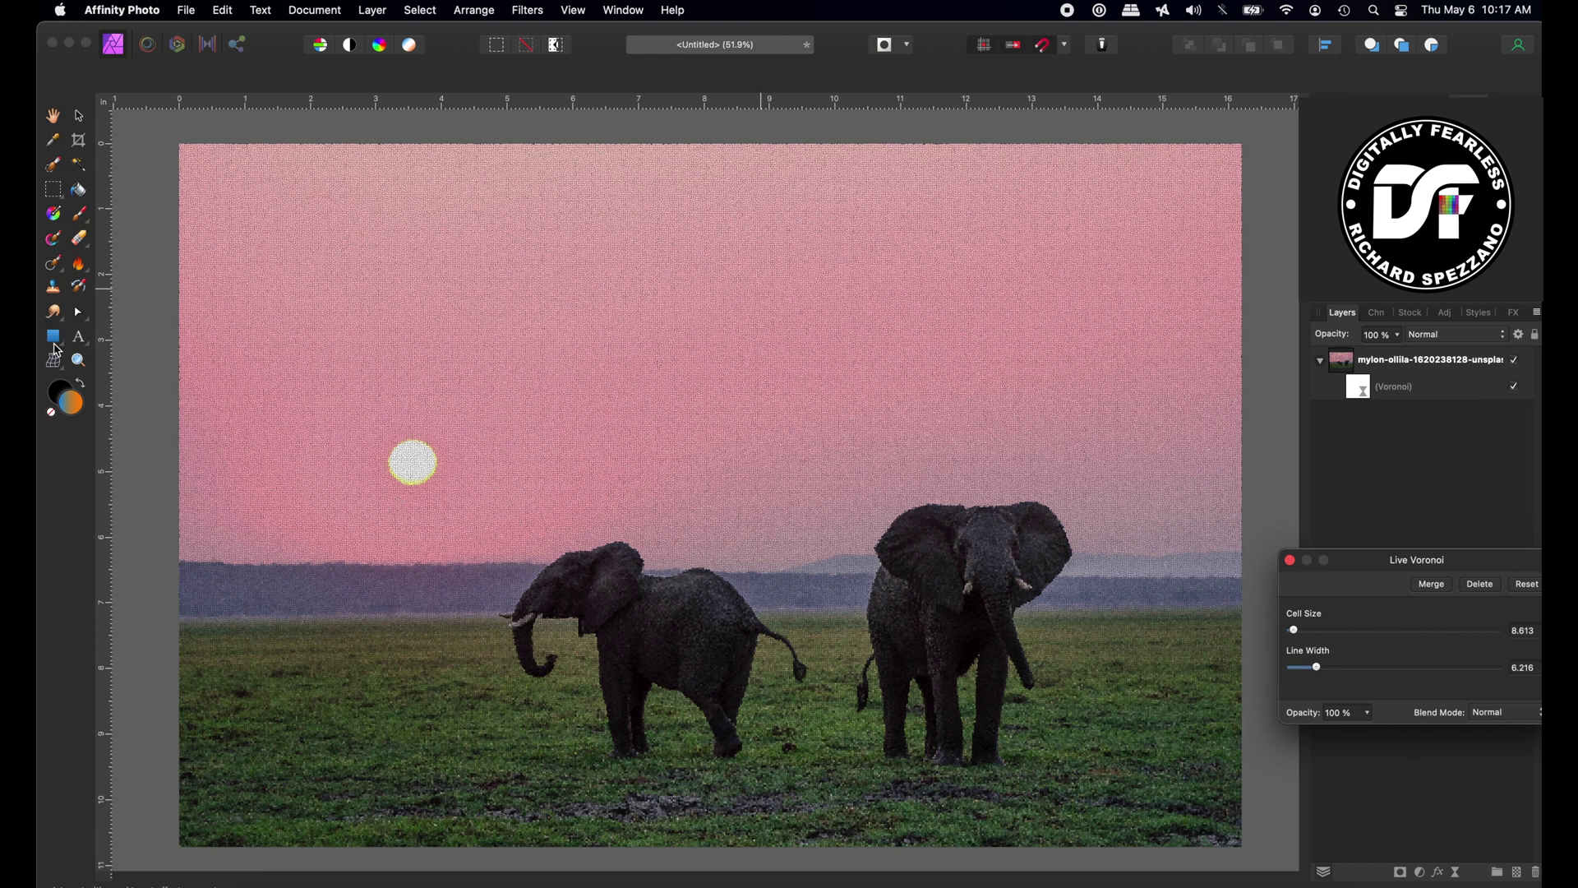
Step: Add a Fill layer with a top-to-bottom linear gradient, blended in Overlay mode
click(372, 11)
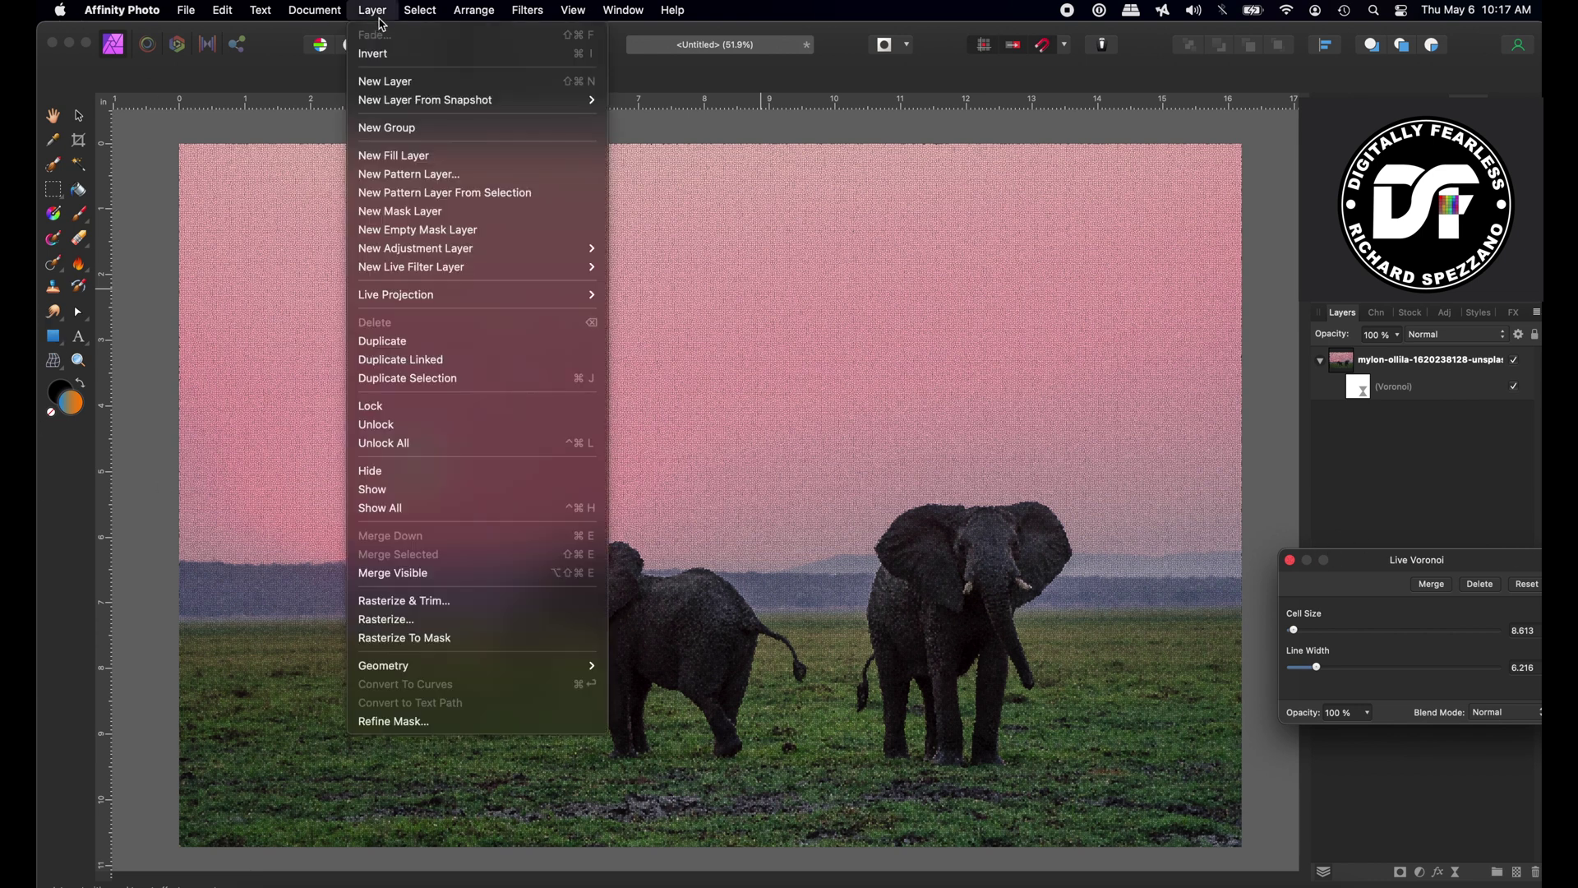
key(Escape)
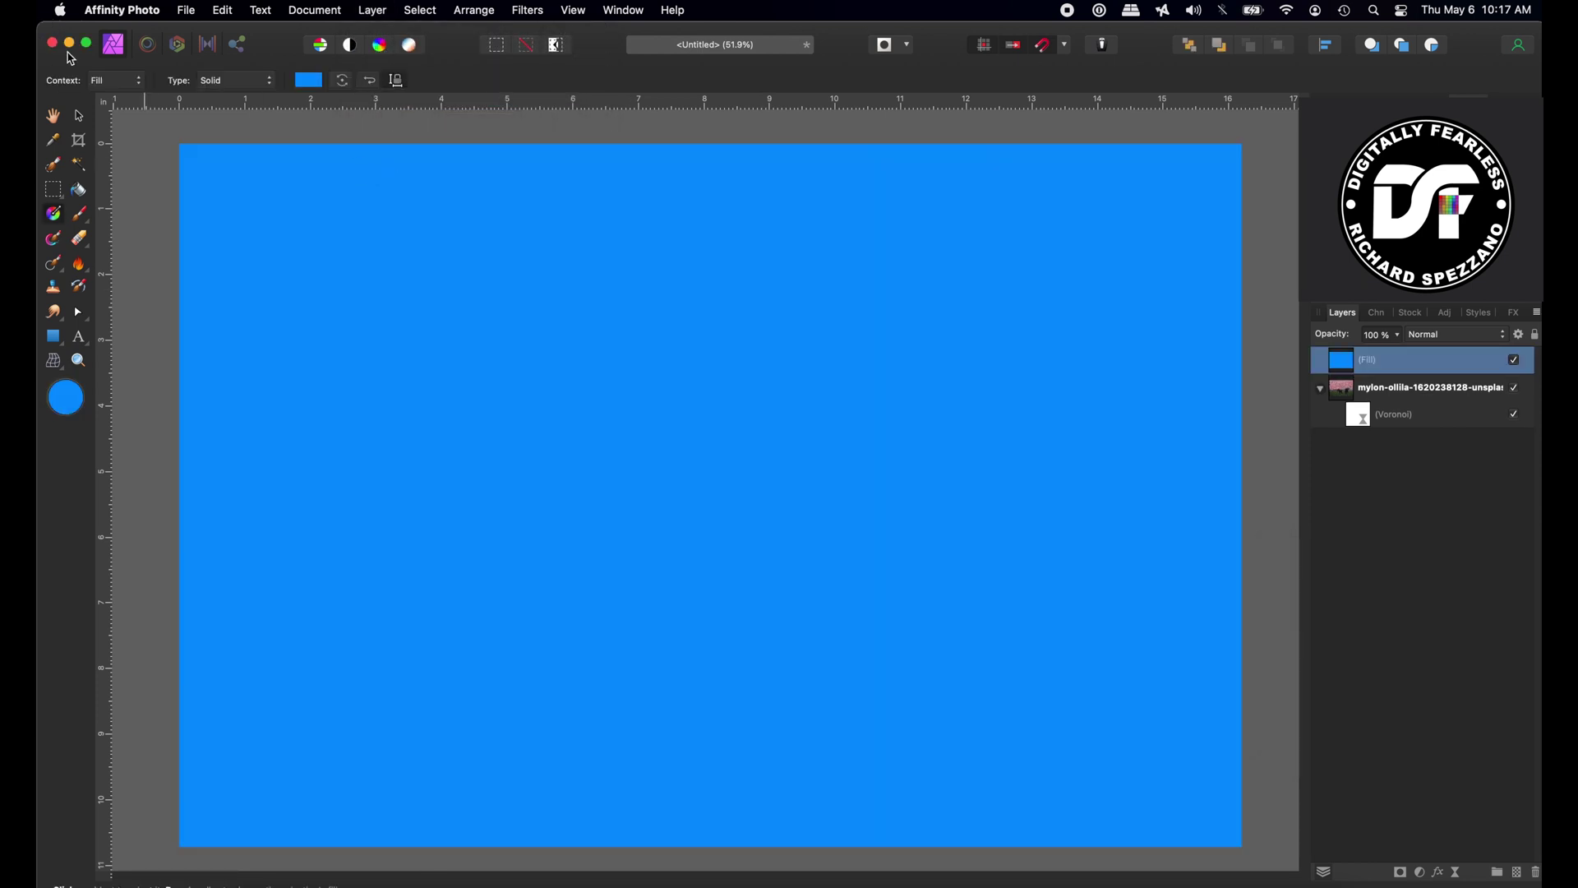
click(310, 83)
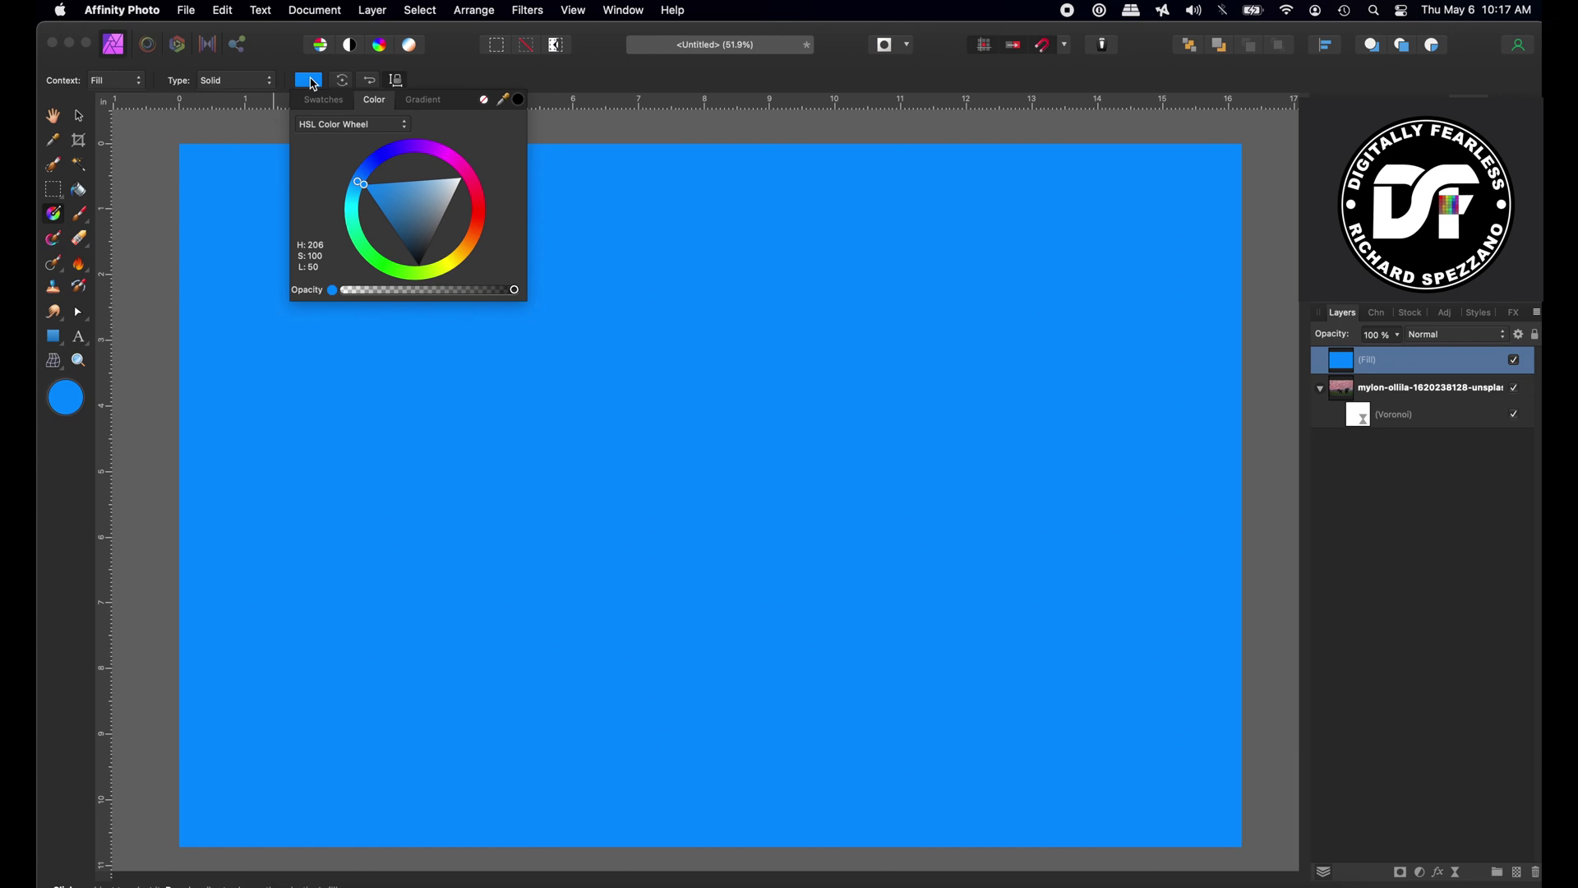
click(438, 103)
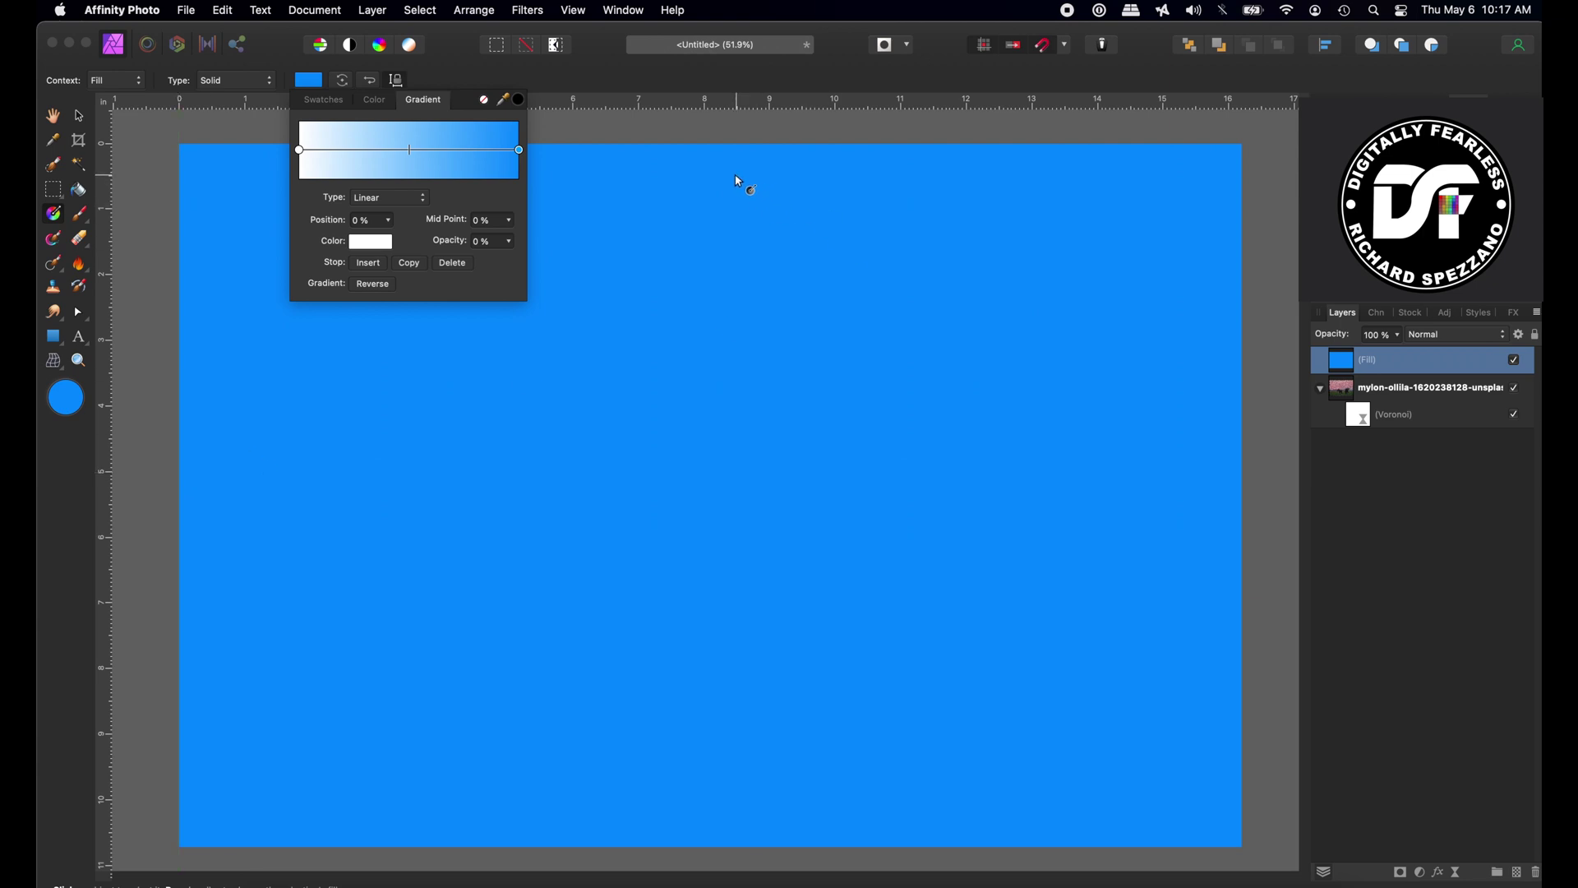
drag(721, 144, 723, 846)
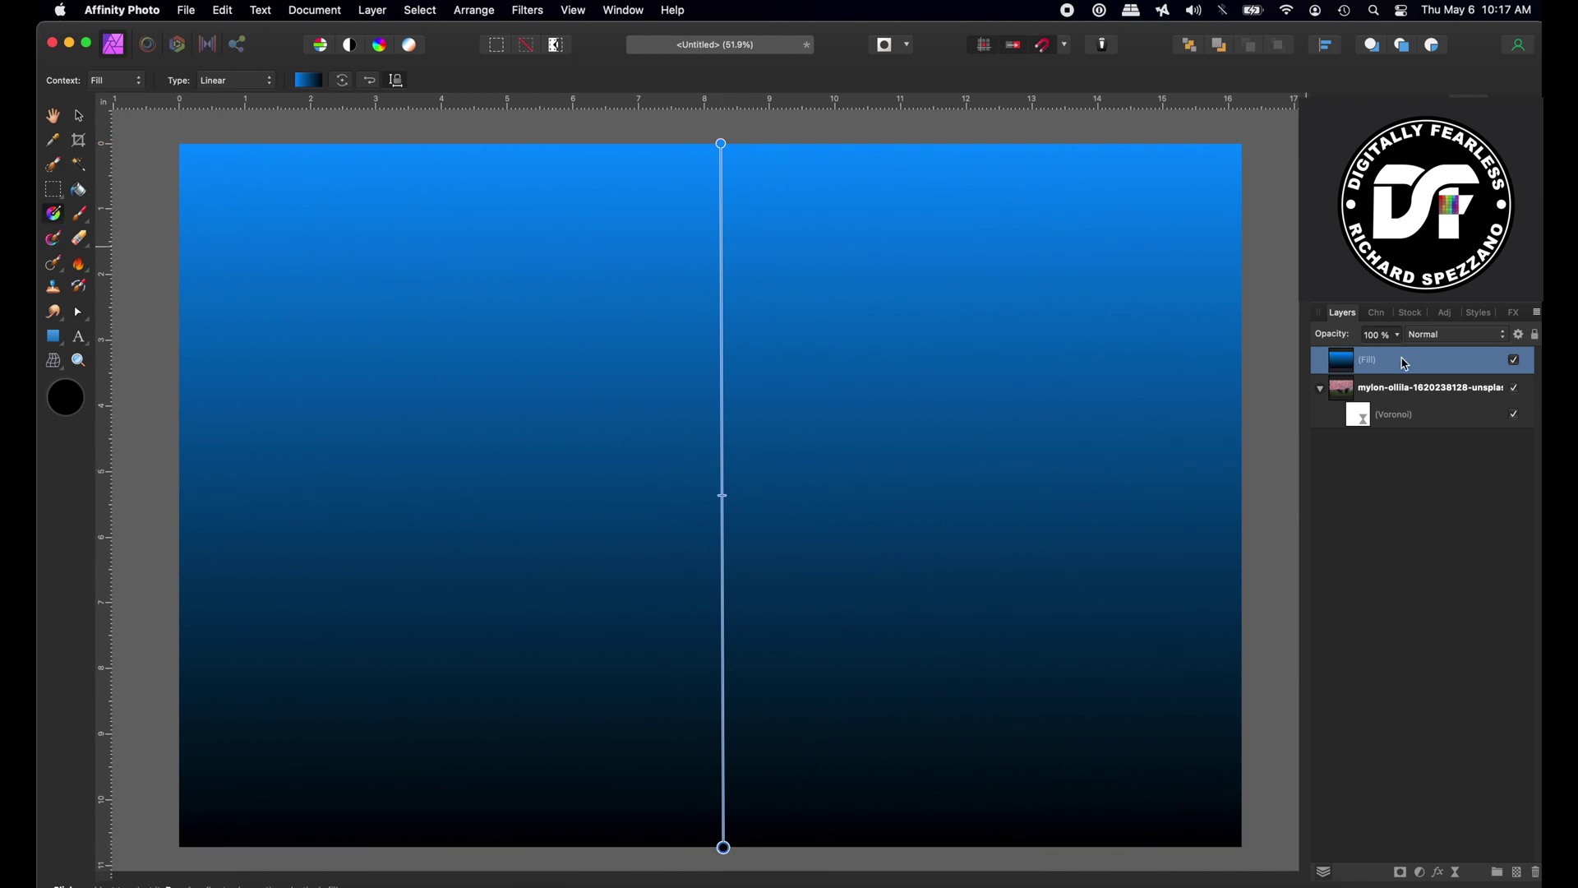
click(1435, 341)
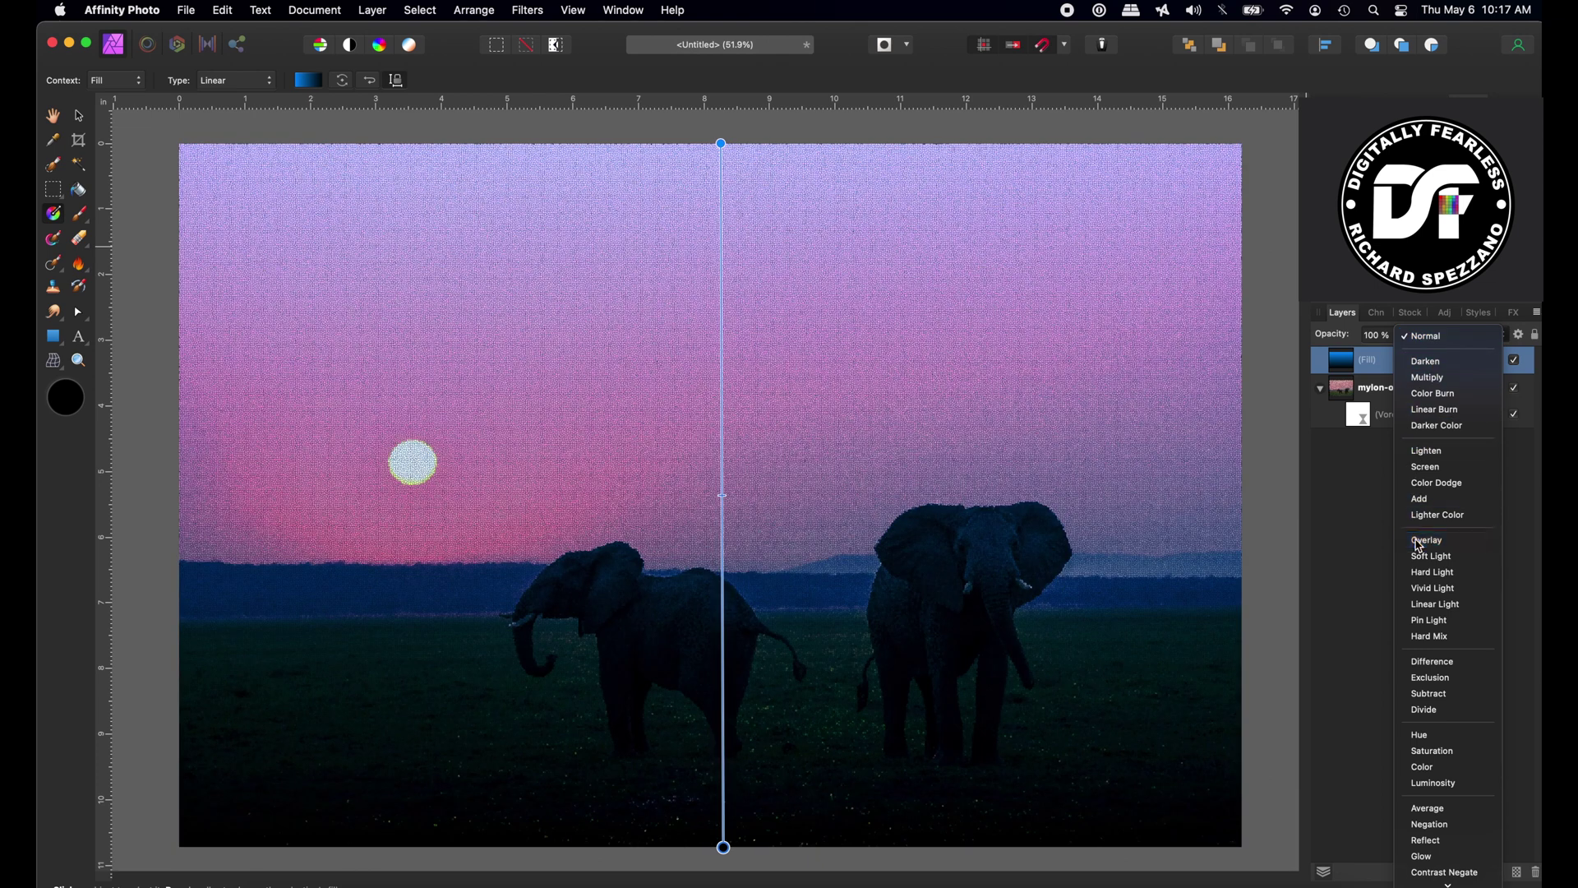
click(1430, 540)
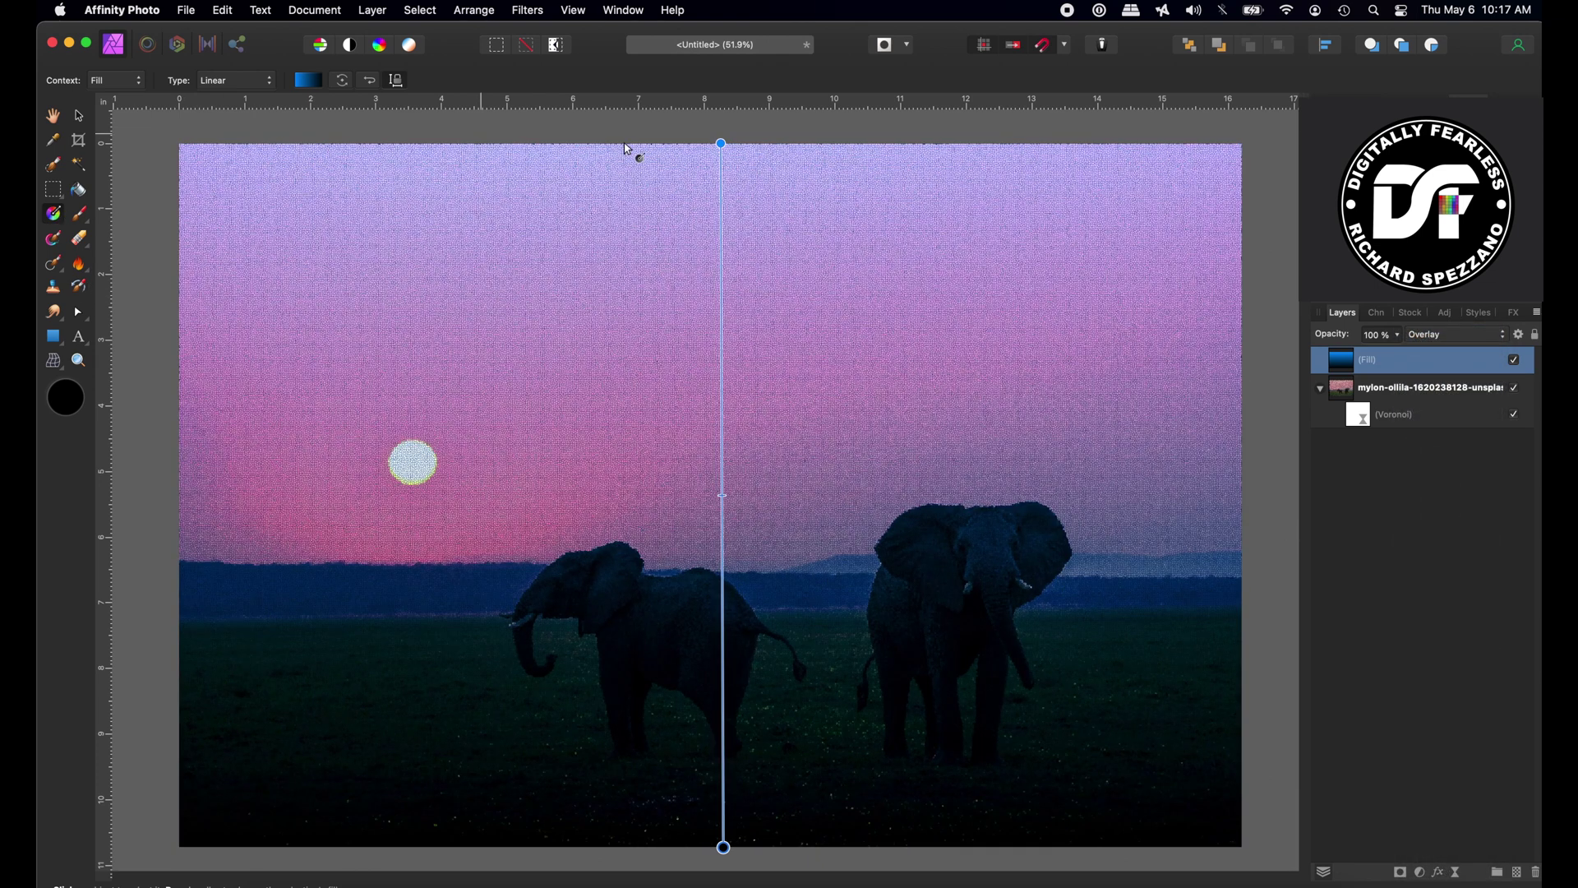
Step: Colour the gradient's top stop blue 0089FF and its bottom stop orange-red FF5900
double_click(721, 144)
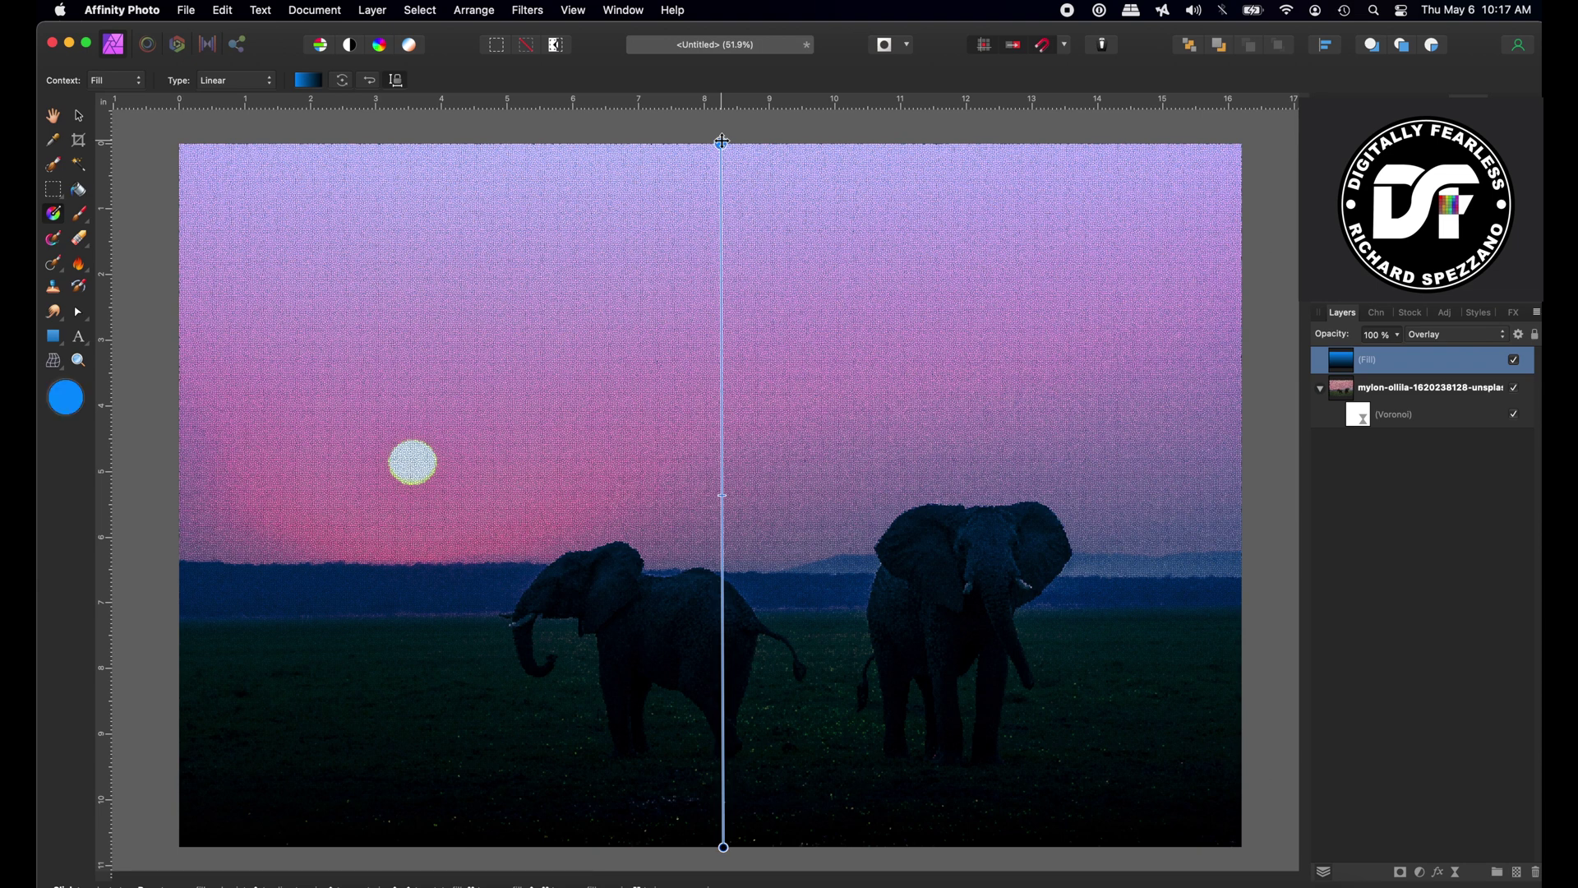
drag(1073, 627, 1073, 617)
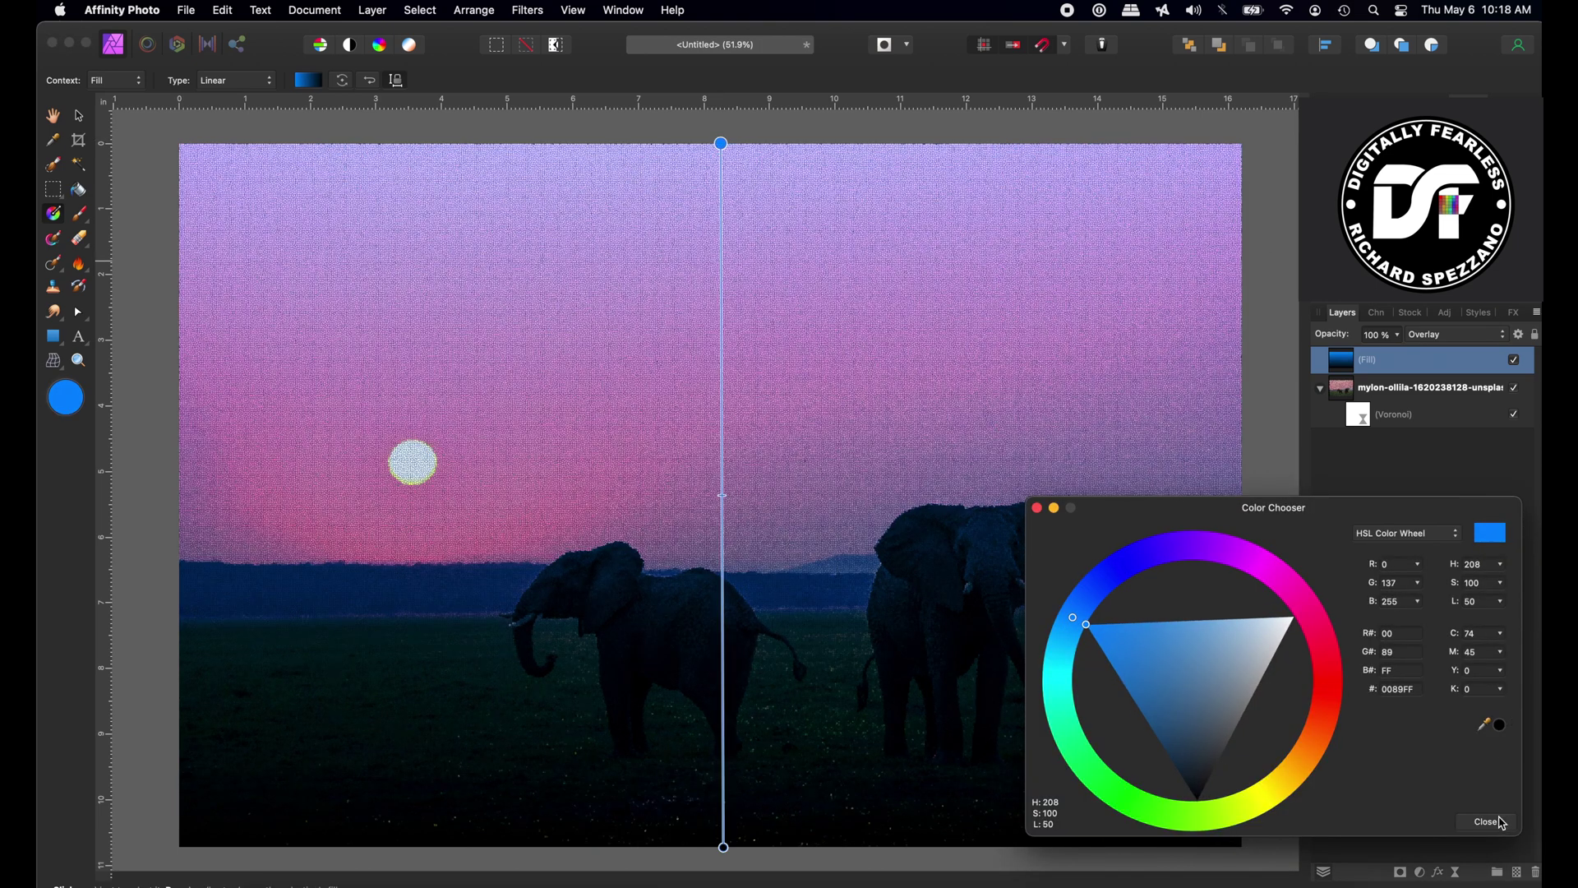
click(724, 847)
drag(724, 847, 723, 842)
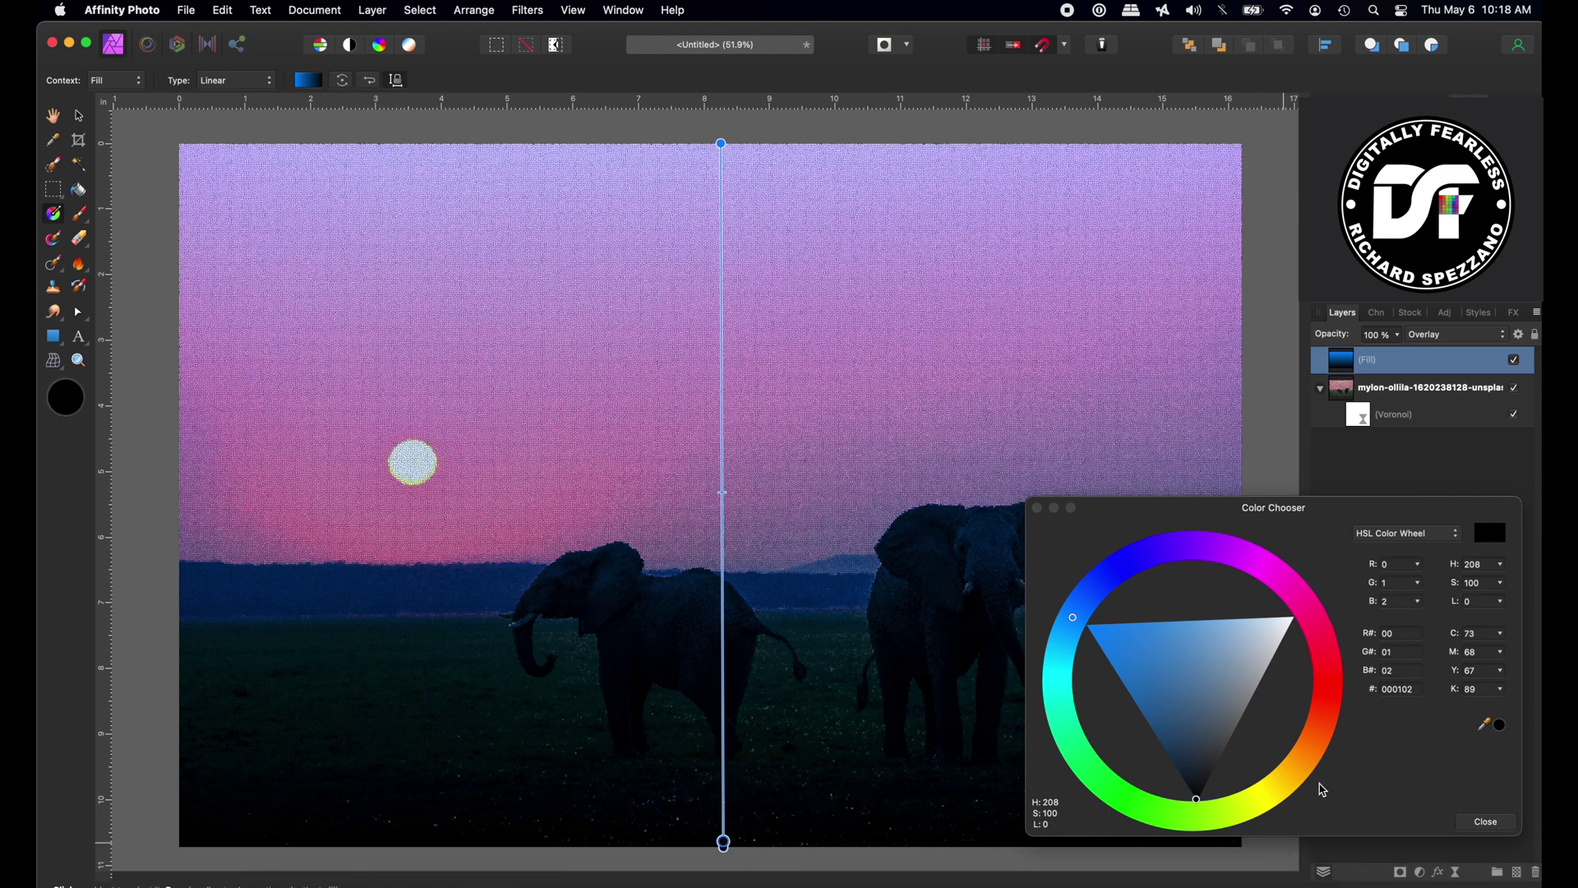
click(1298, 773)
drag(1300, 775, 1322, 731)
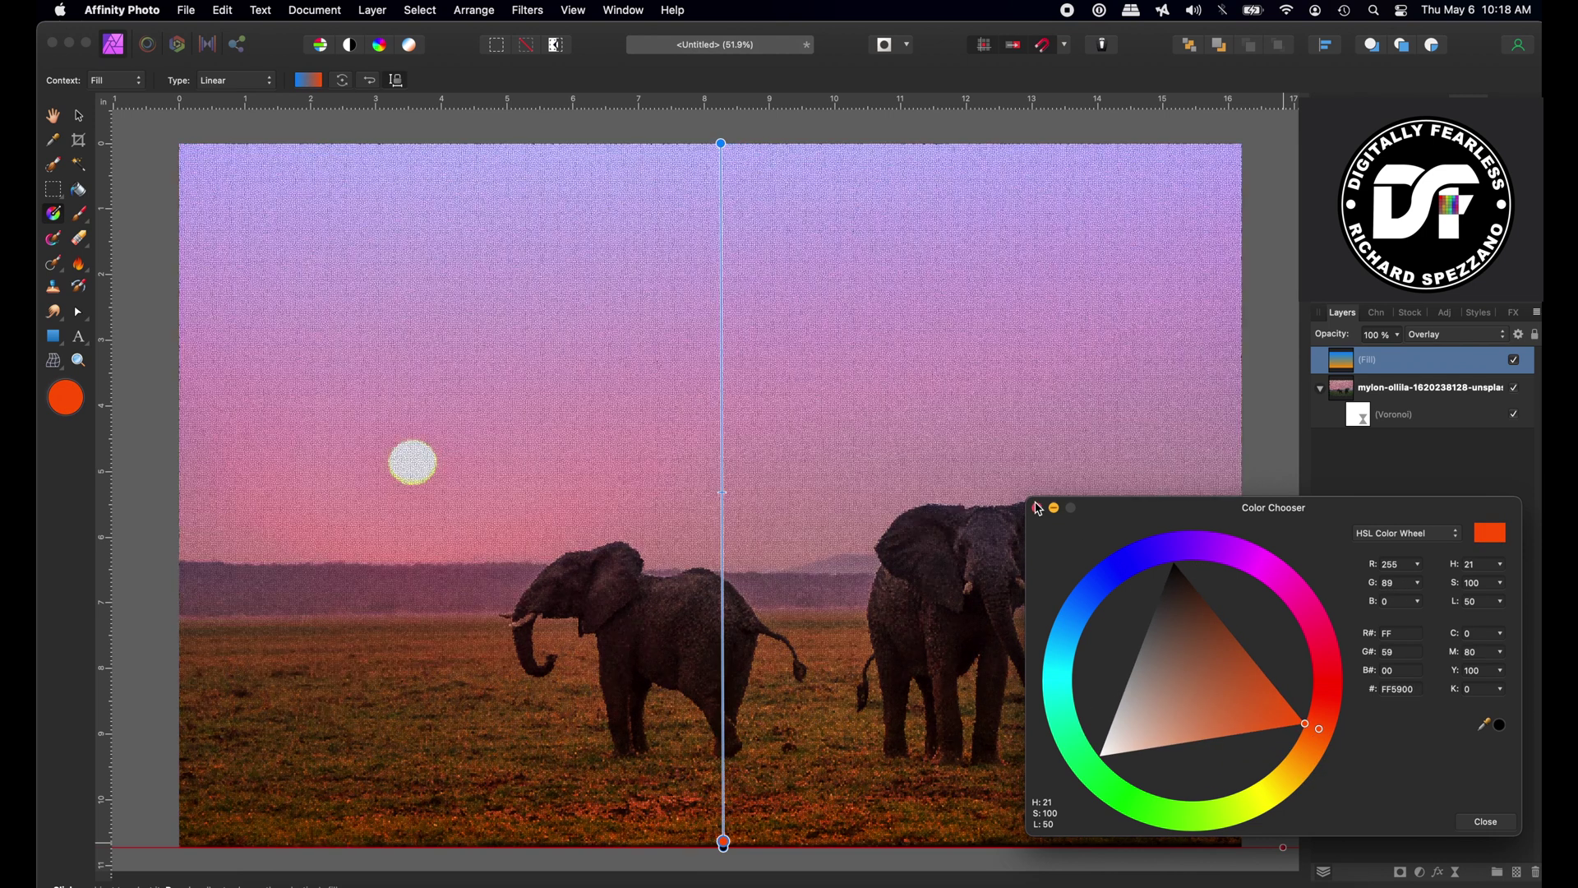
click(1037, 507)
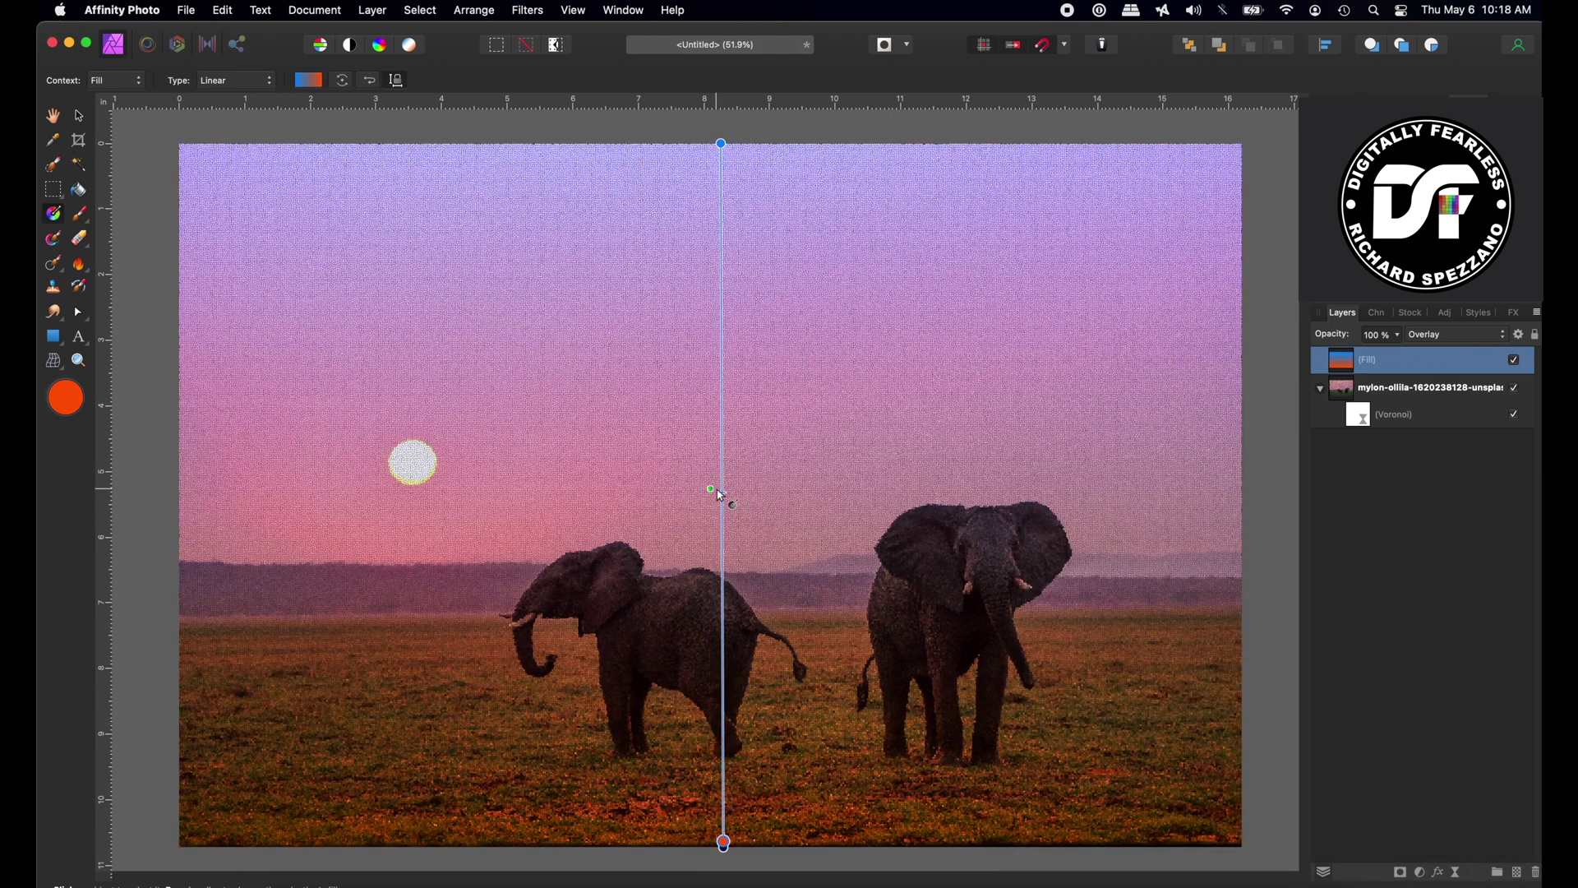
Step: Move the gradient midpoint up and back down, previewing with the Fill layer deselected
drag(723, 492, 730, 358)
click(1359, 517)
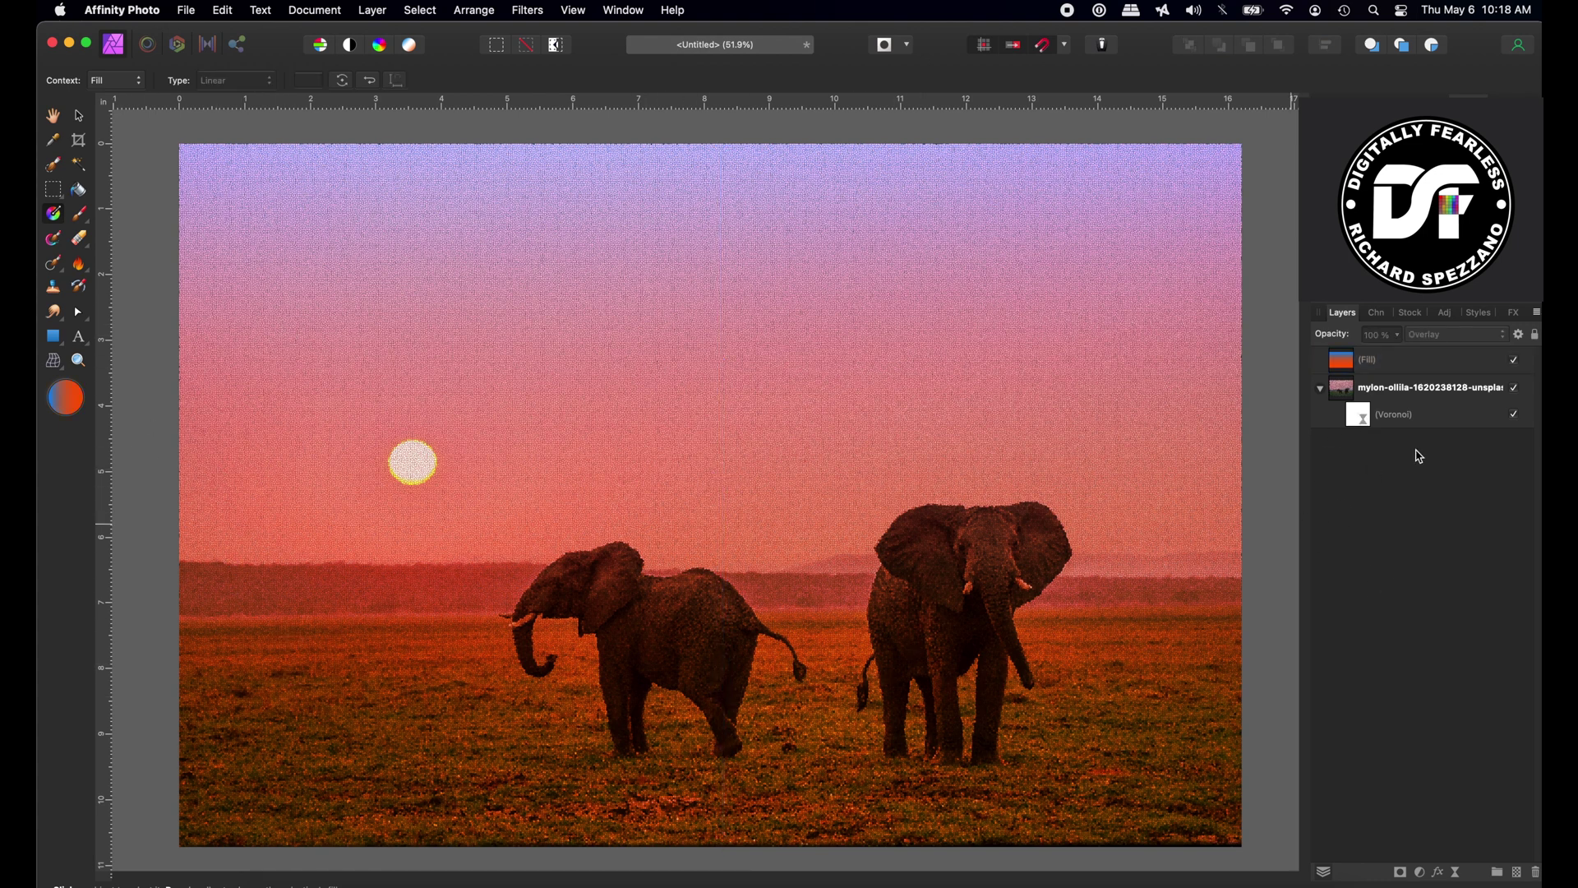
click(1352, 365)
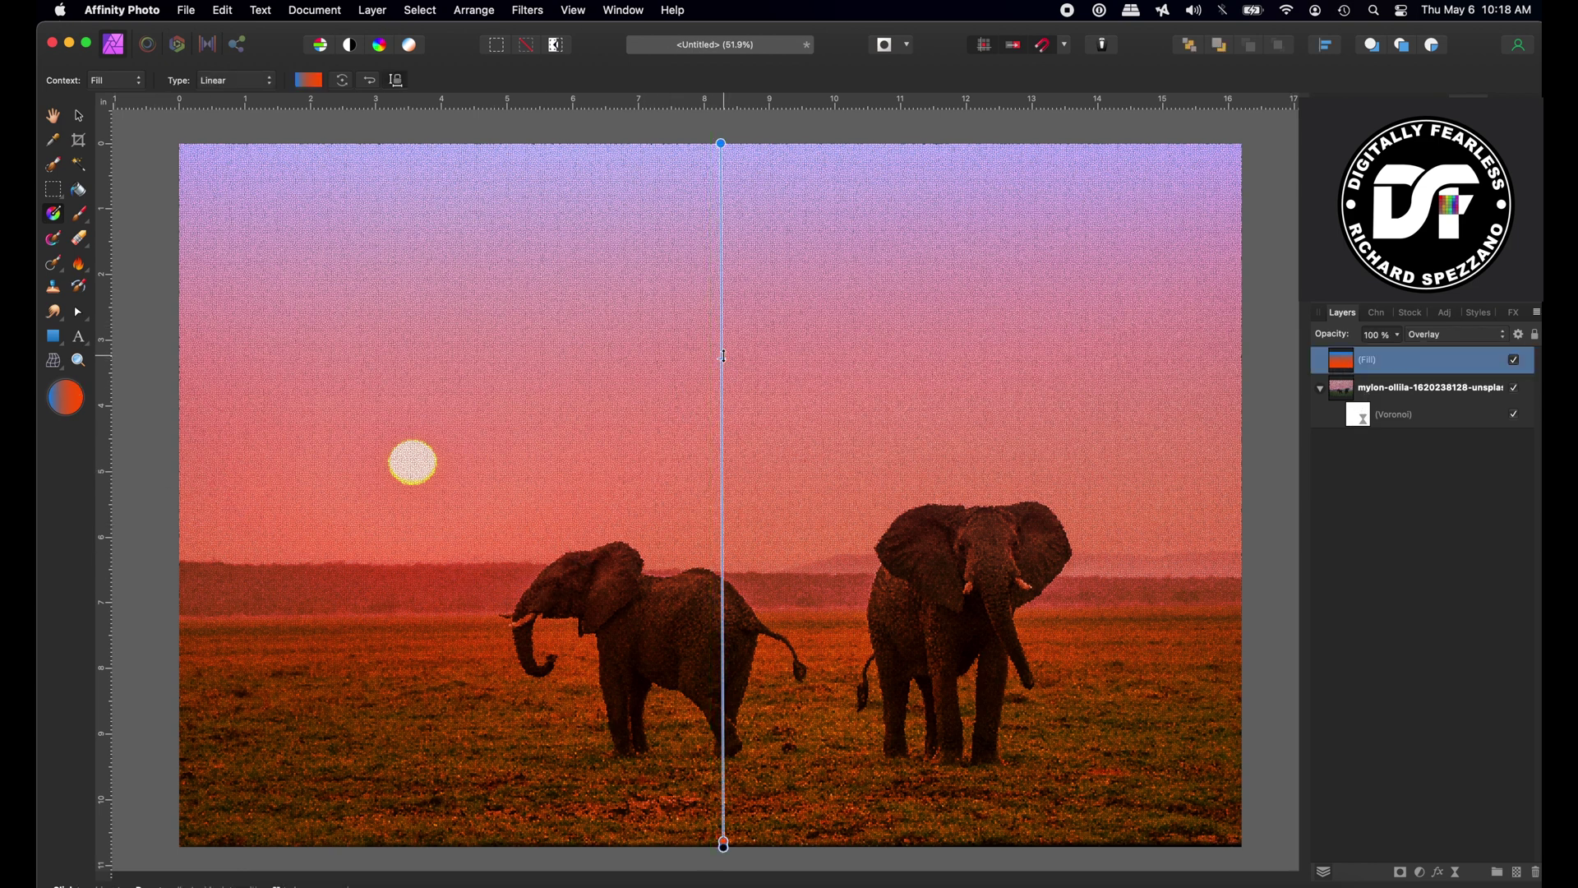
drag(722, 410, 724, 464)
Step: Change the top stop to deeper blue 0038FF and move the gradient's midpoint and start point lower
click(67, 398)
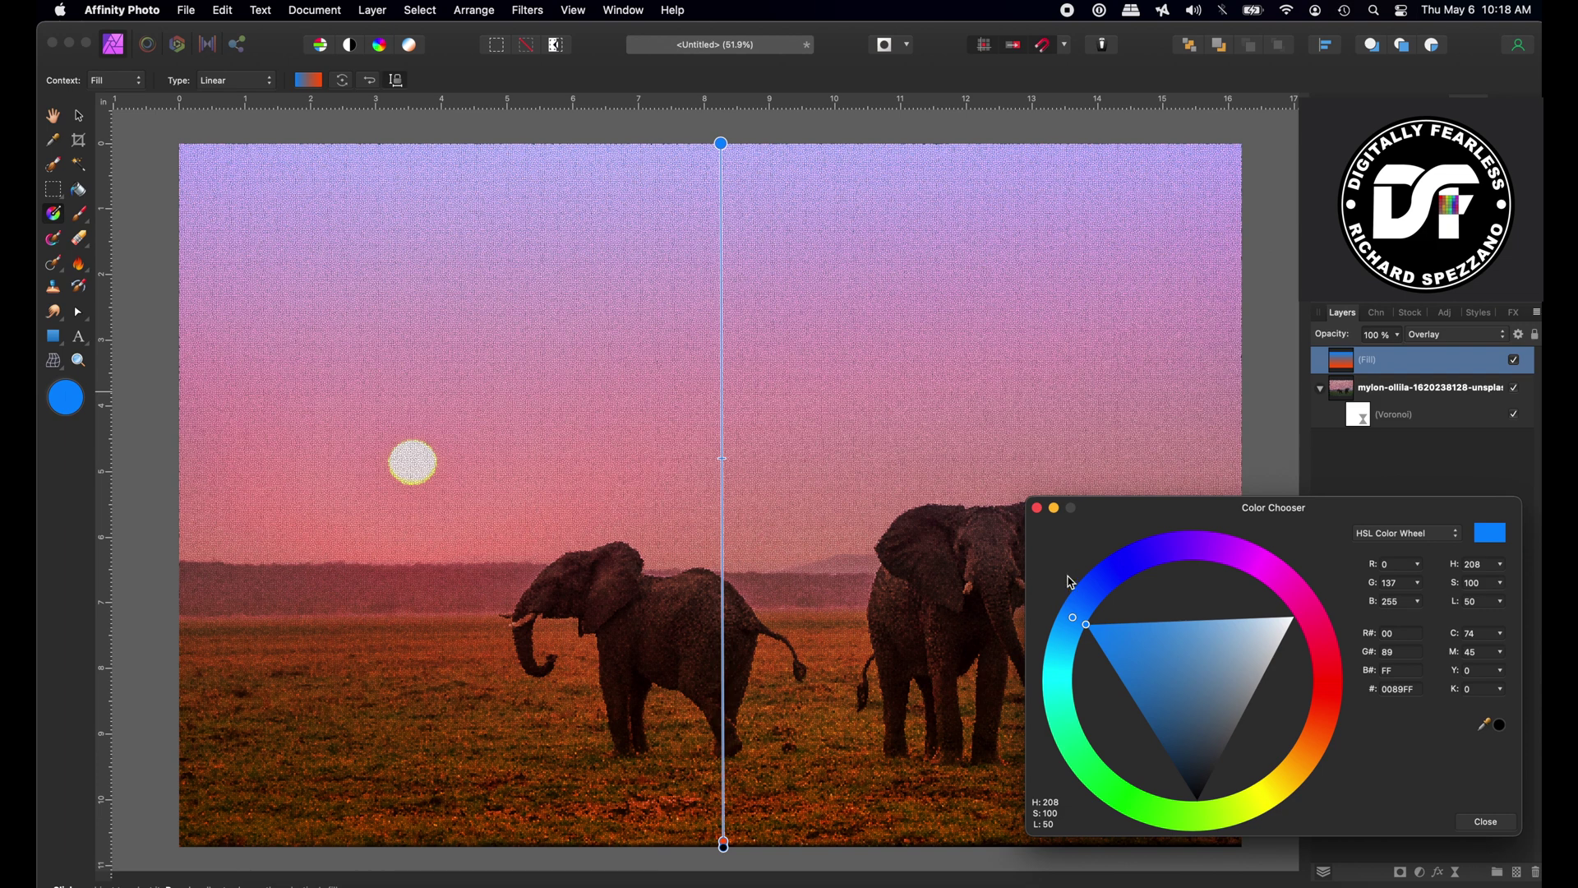
click(1110, 577)
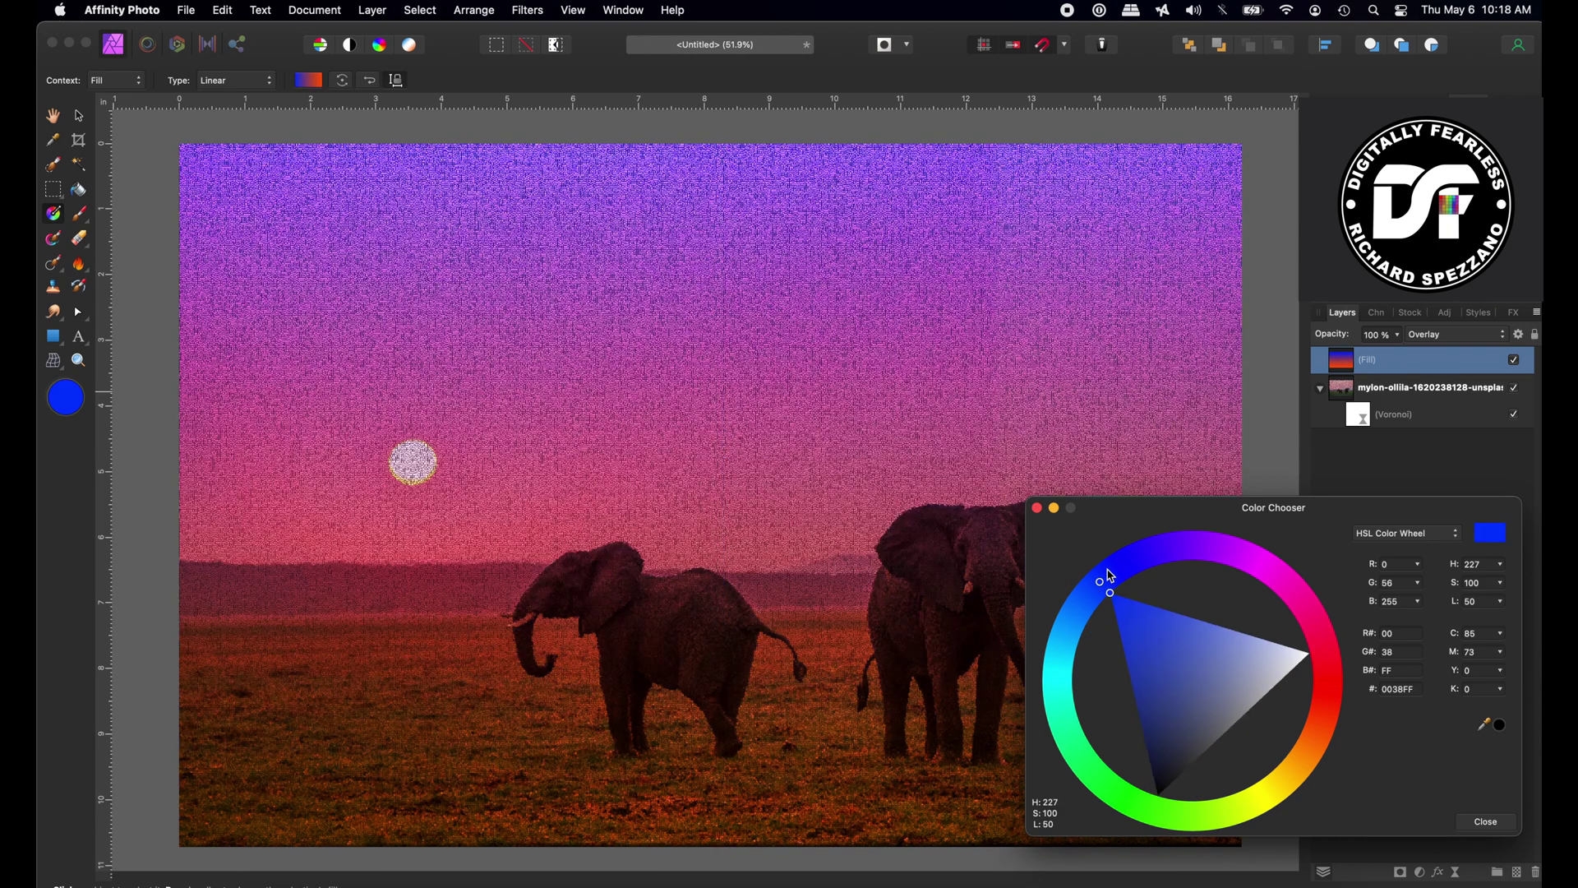
click(1037, 507)
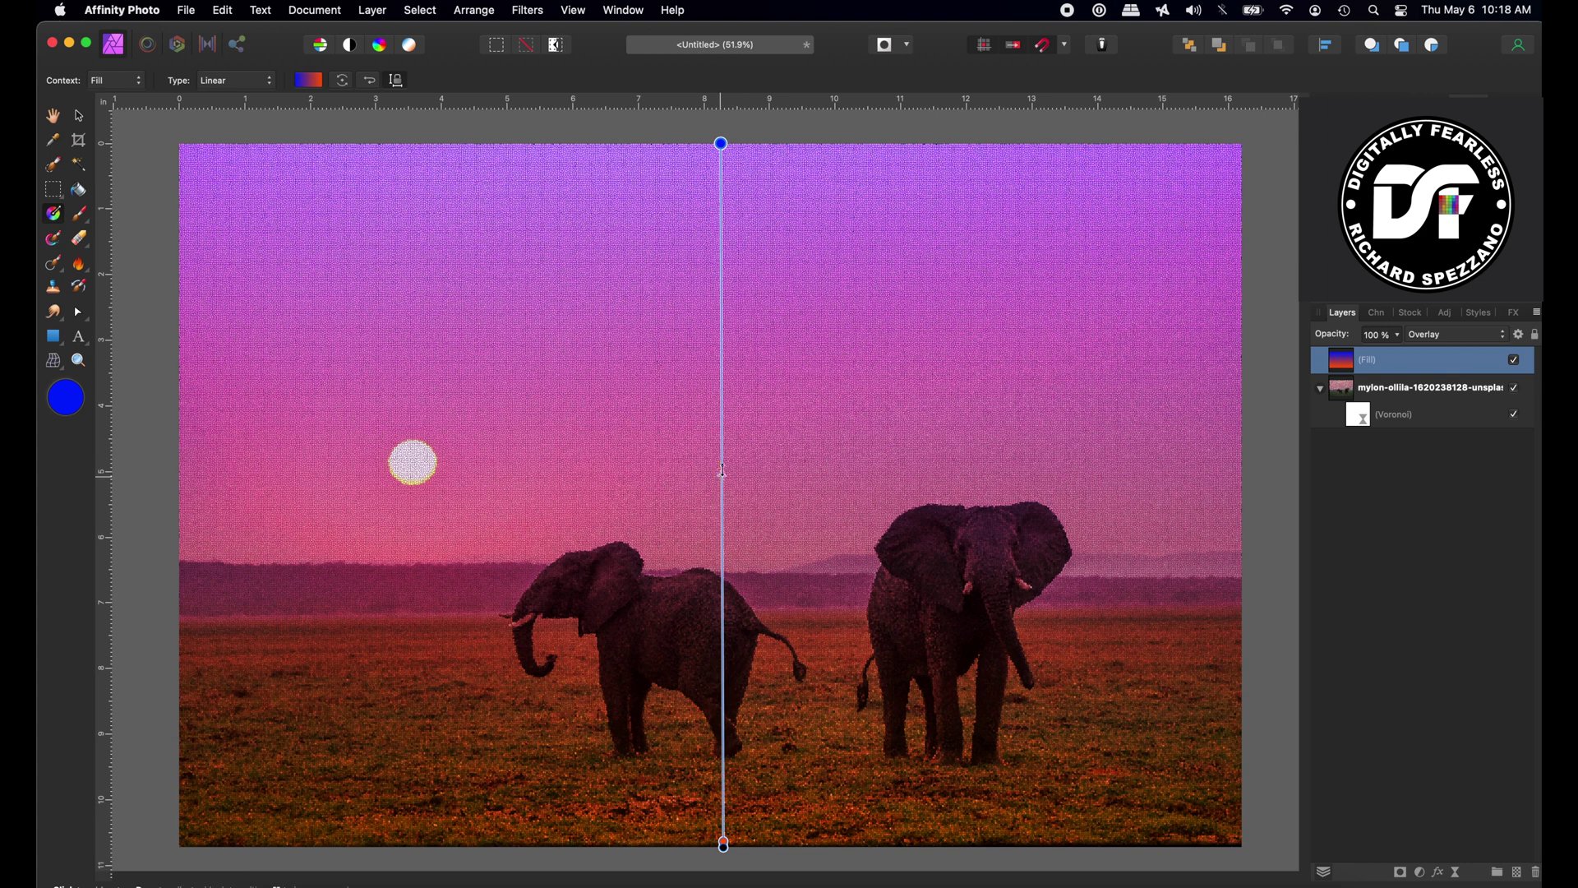
drag(722, 471, 732, 421)
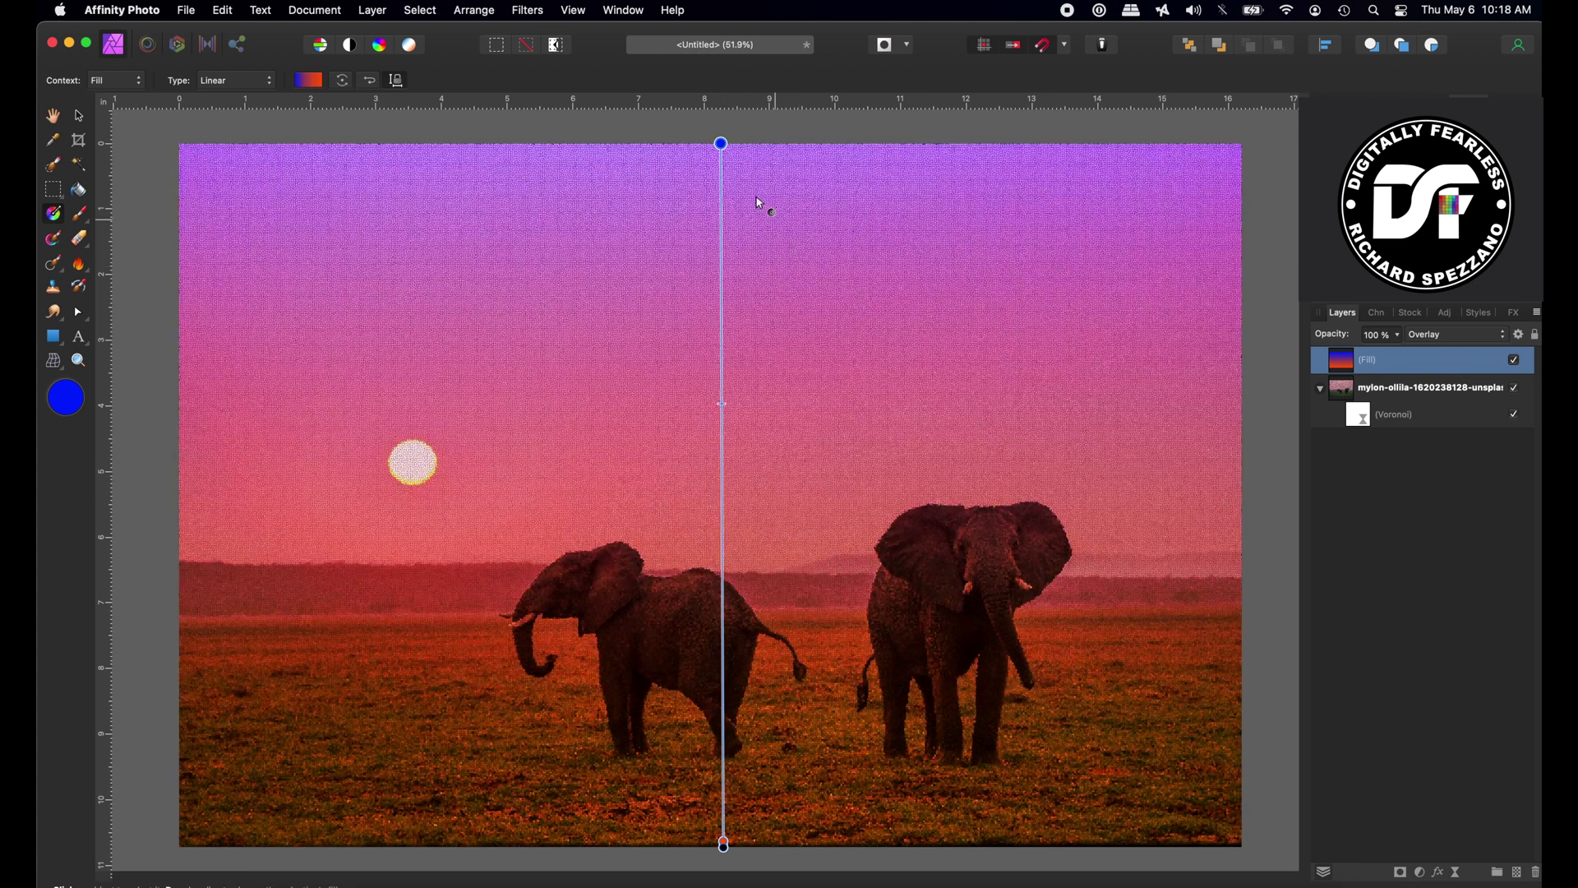
drag(723, 153, 724, 339)
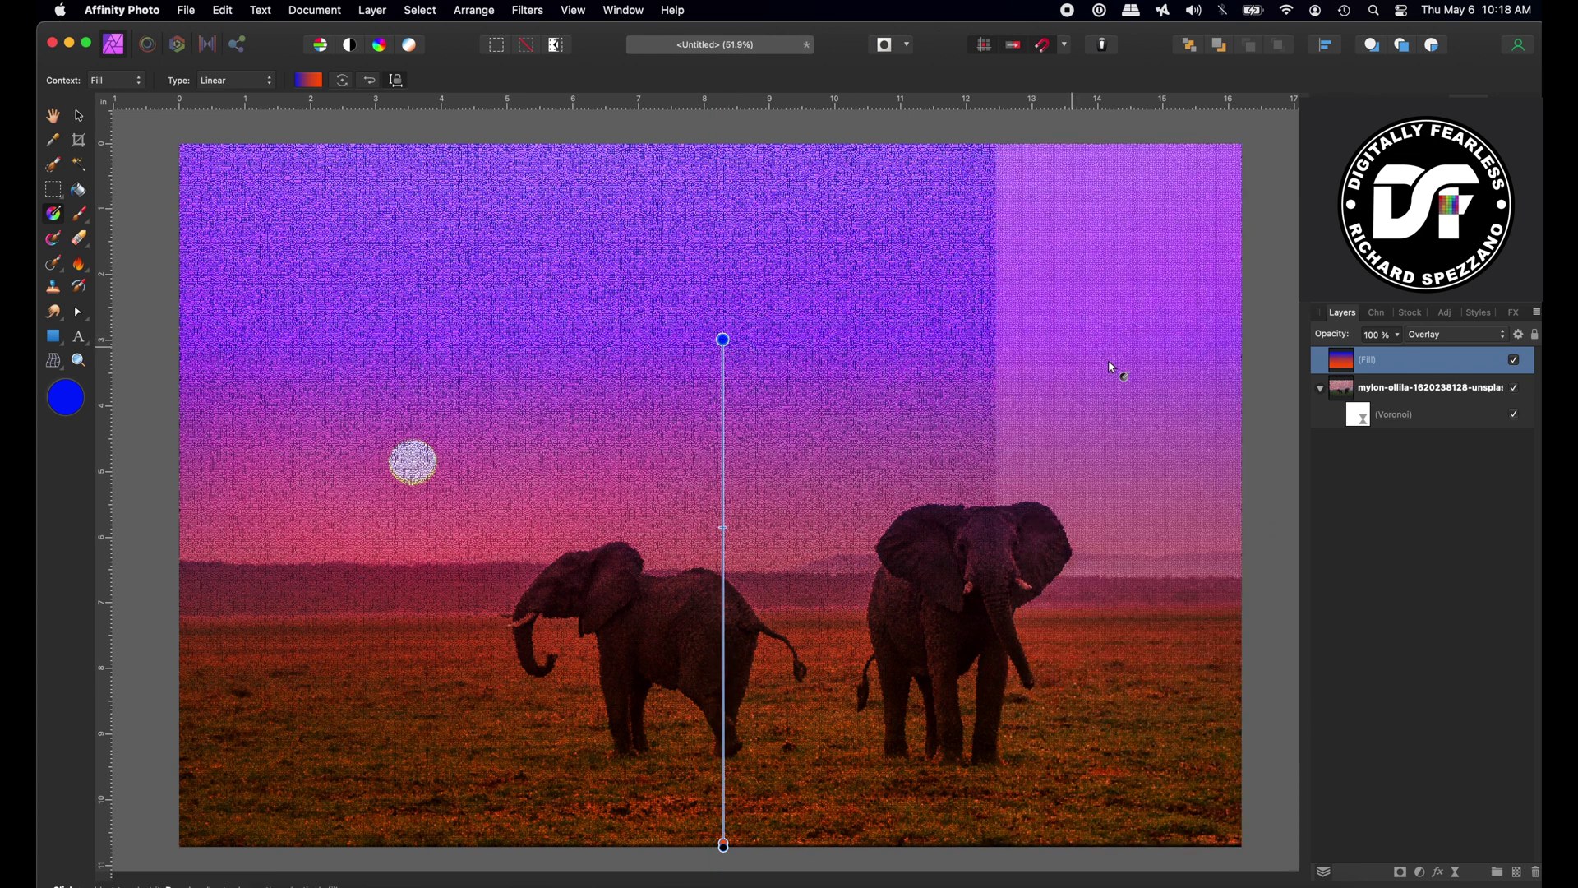
click(1285, 382)
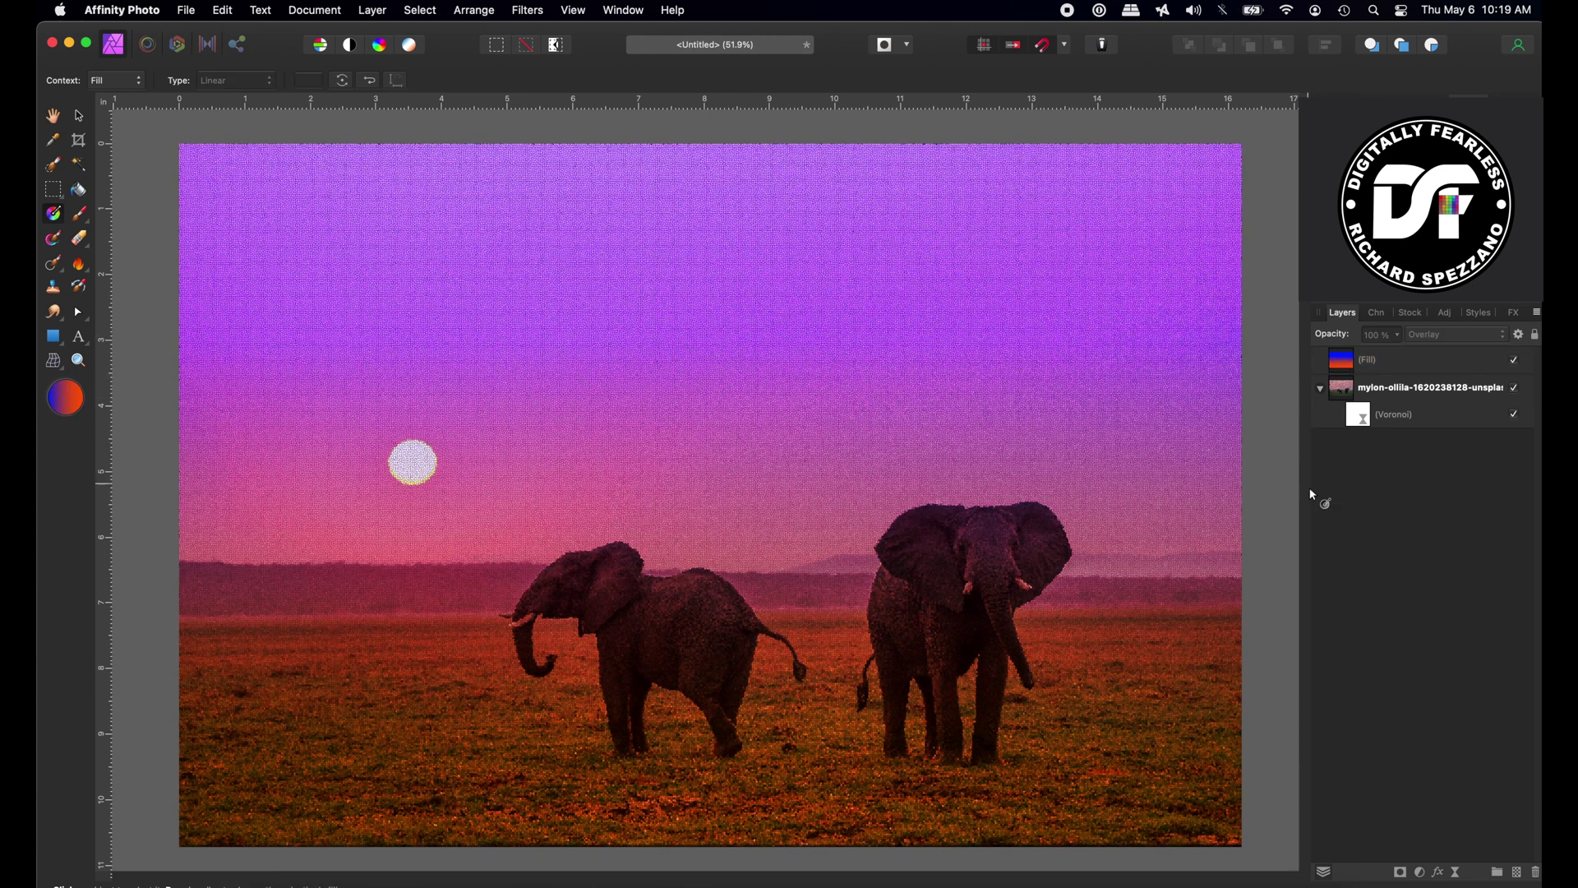
Step: Reopen the Voronoi filter and set Cell Size 10.119 and Line Width 24.696
double_click(1360, 418)
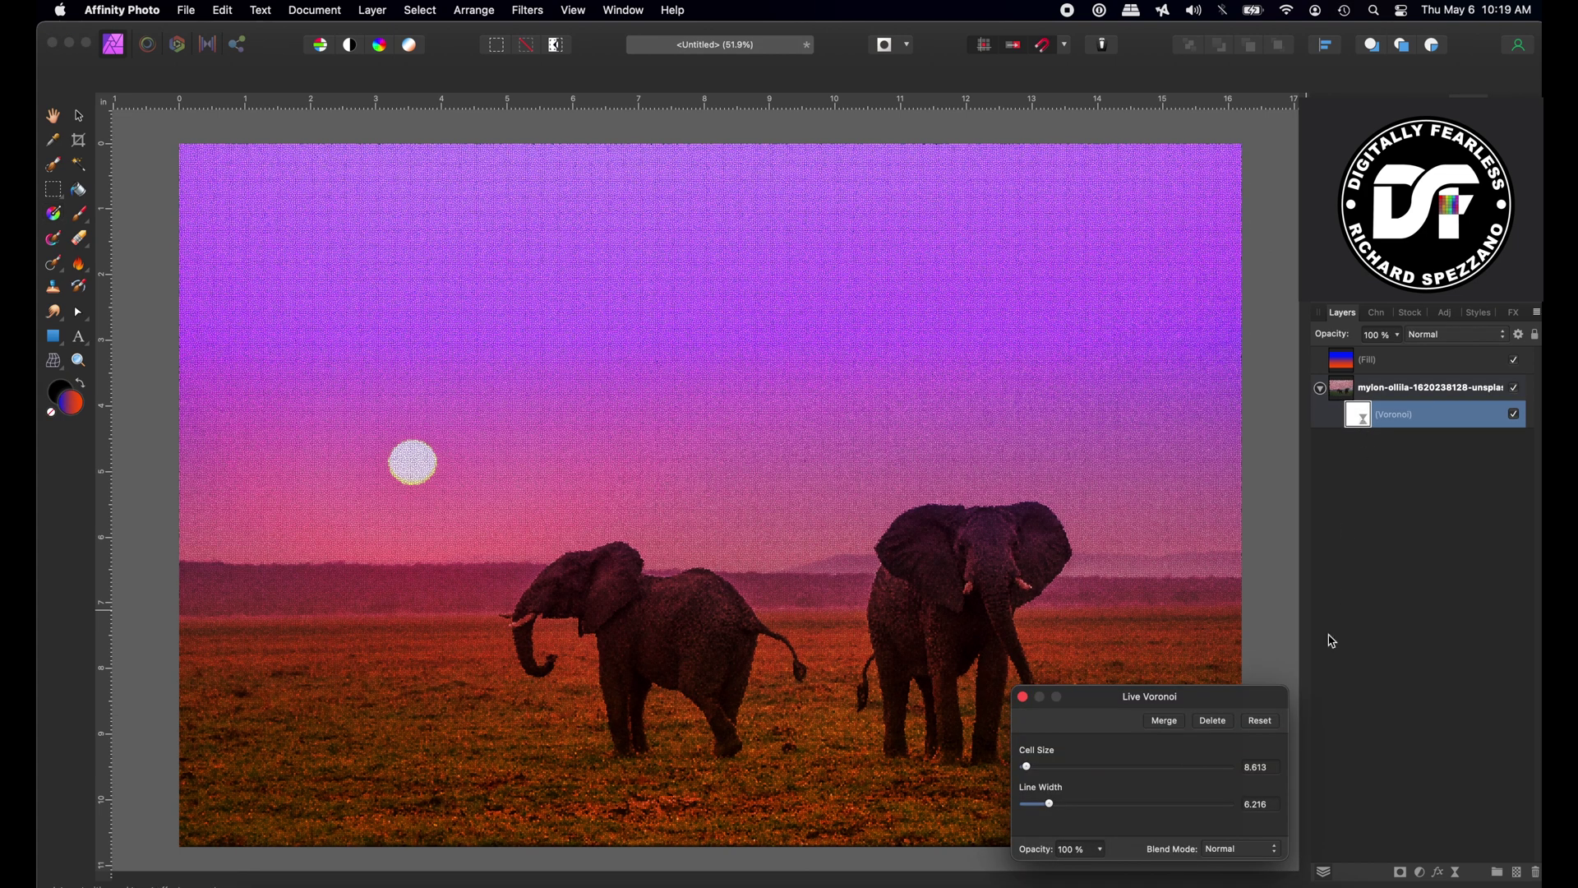
drag(1033, 773, 1034, 779)
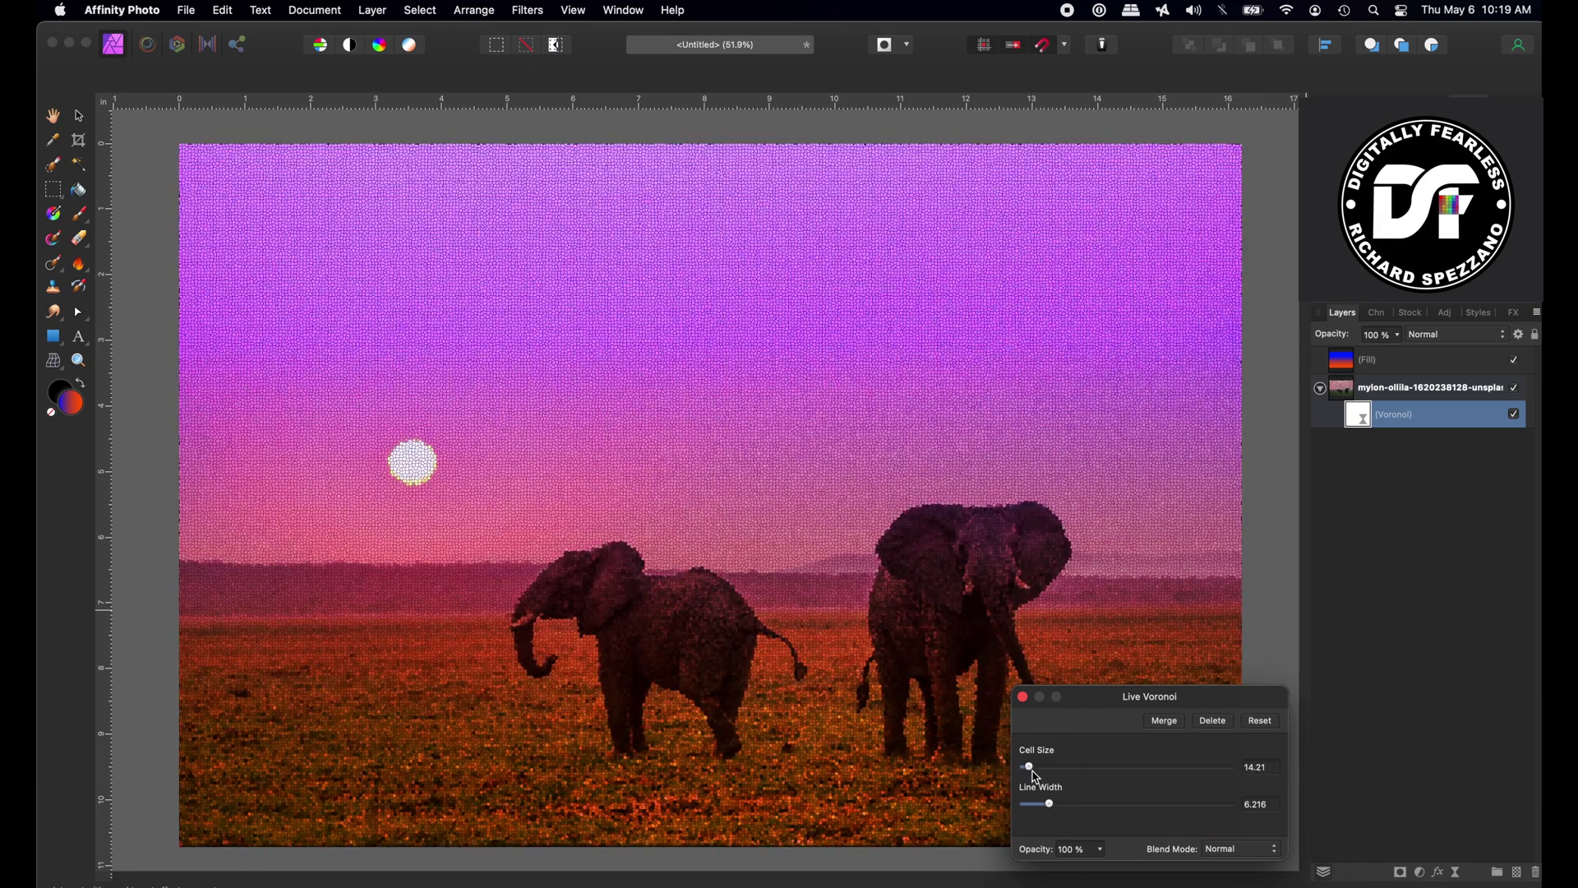
drag(1034, 773, 1032, 774)
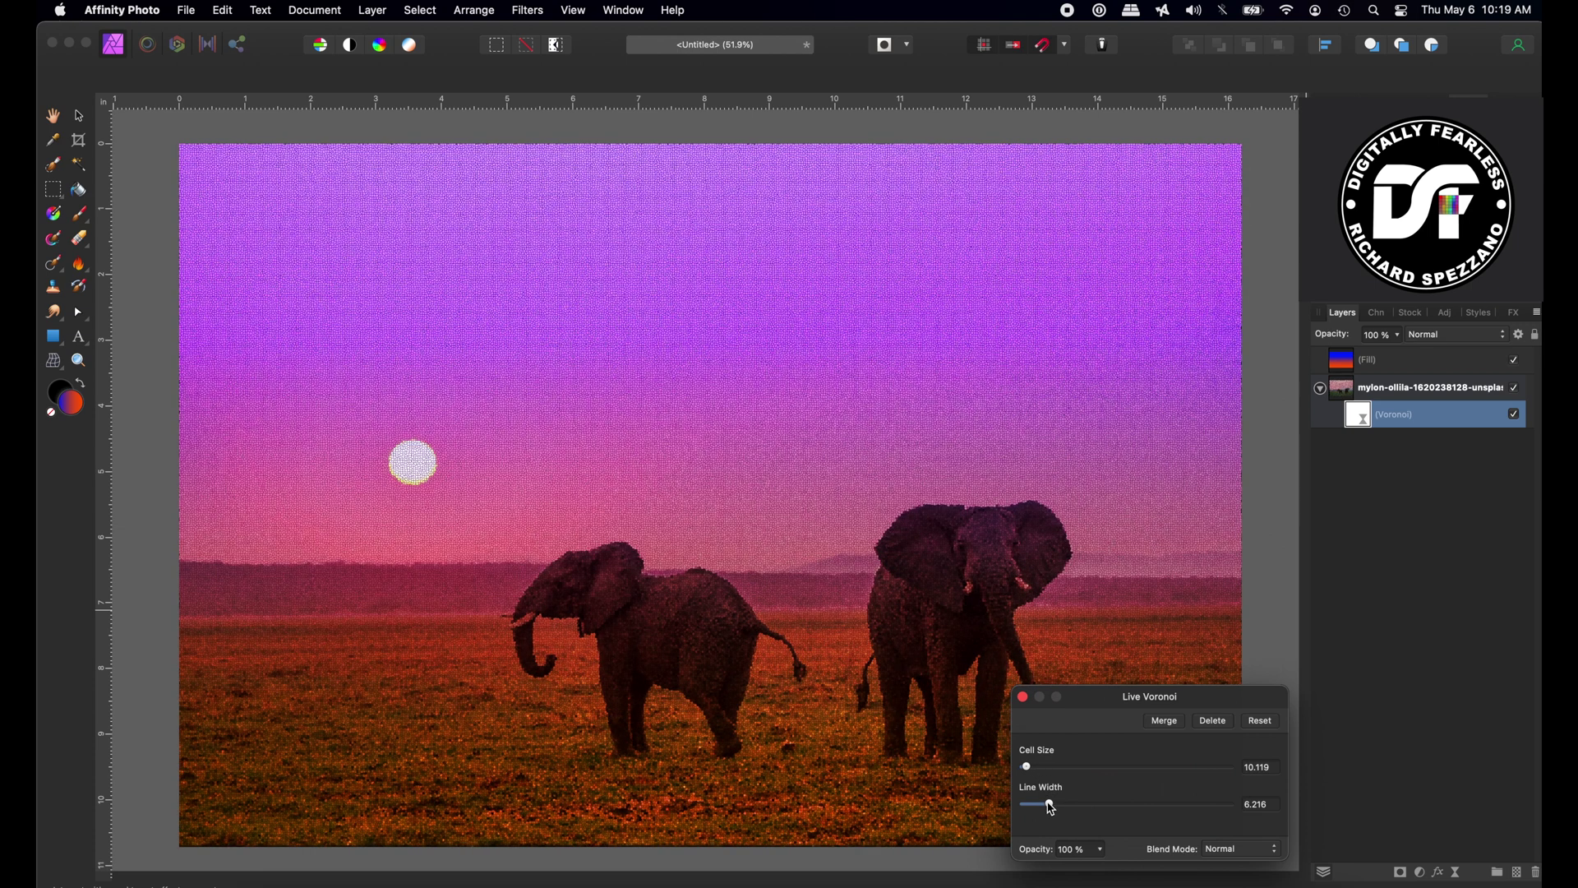
drag(1045, 809, 1127, 804)
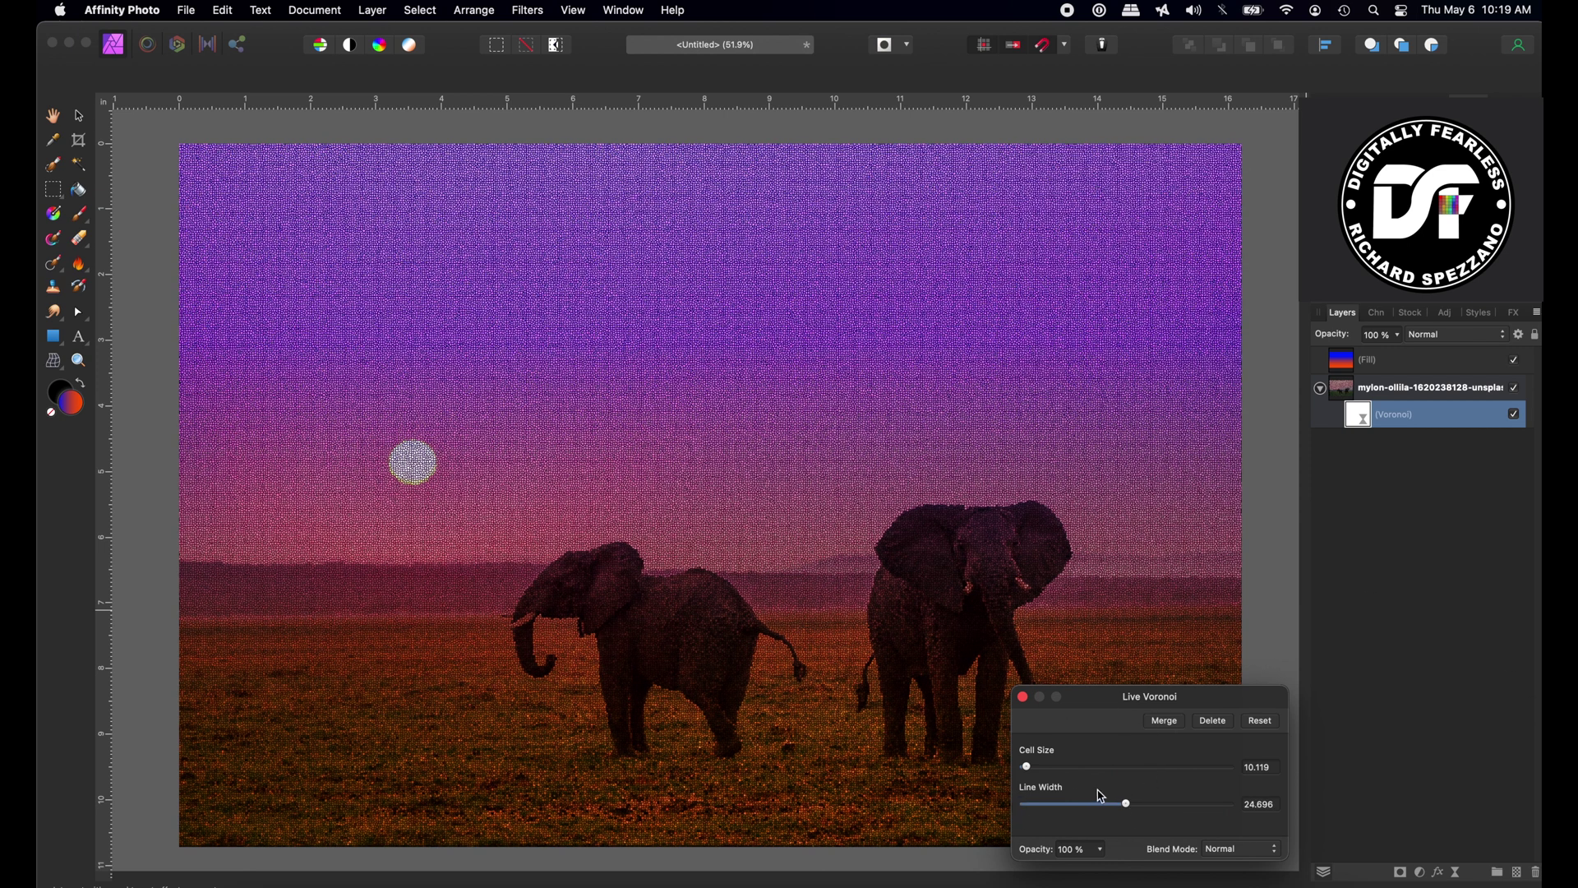
click(1433, 541)
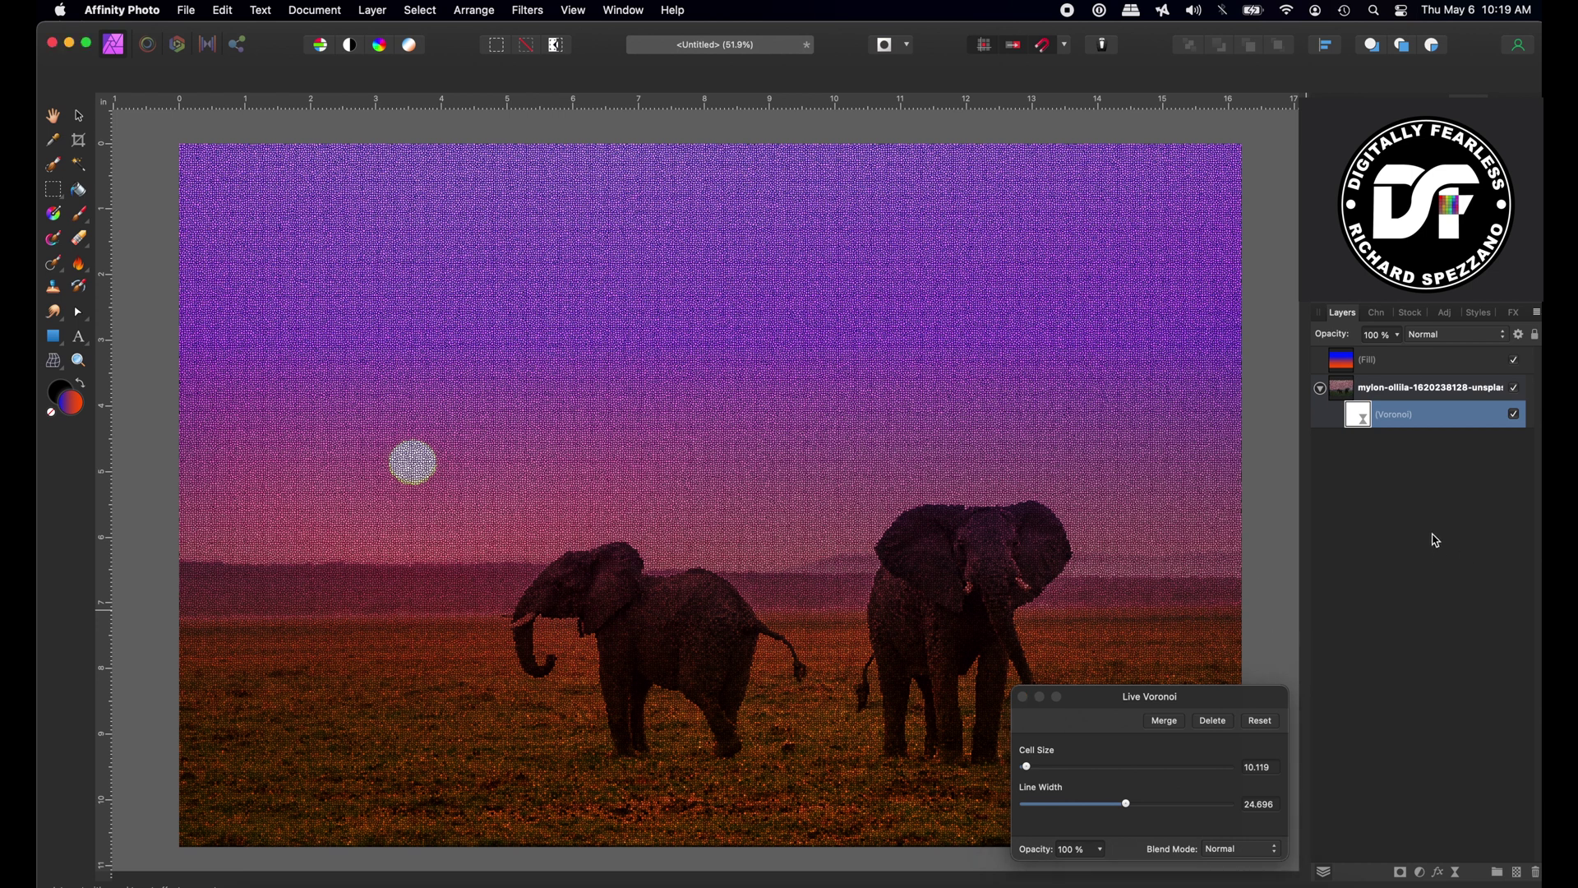
click(1024, 697)
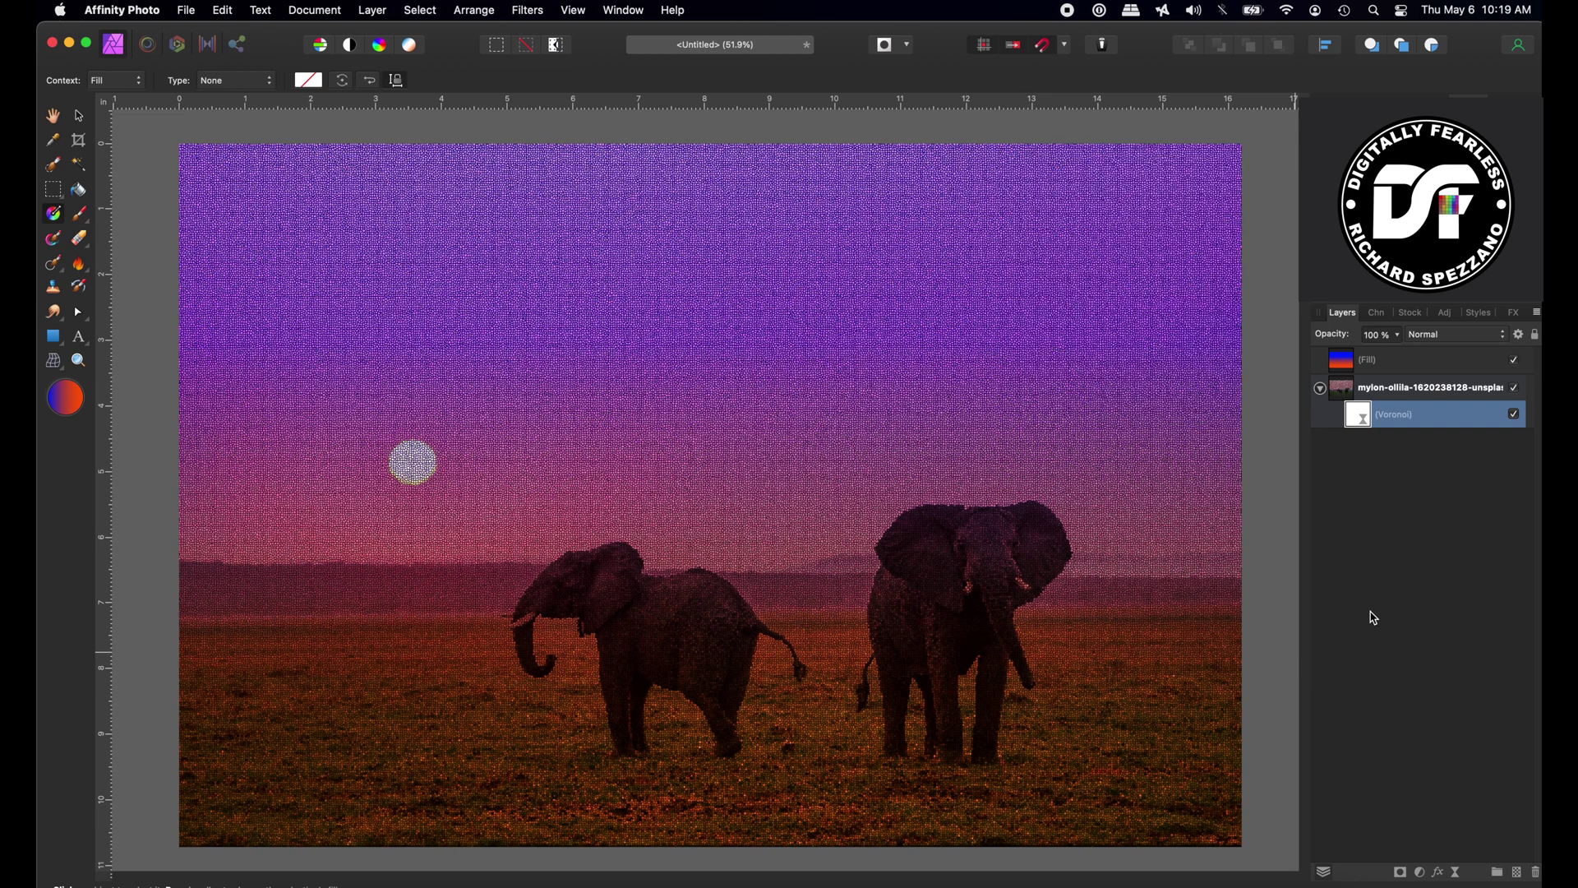
Step: Set the gradient Fill layer's opacity to 44%, then deselect it to view the image
click(1348, 358)
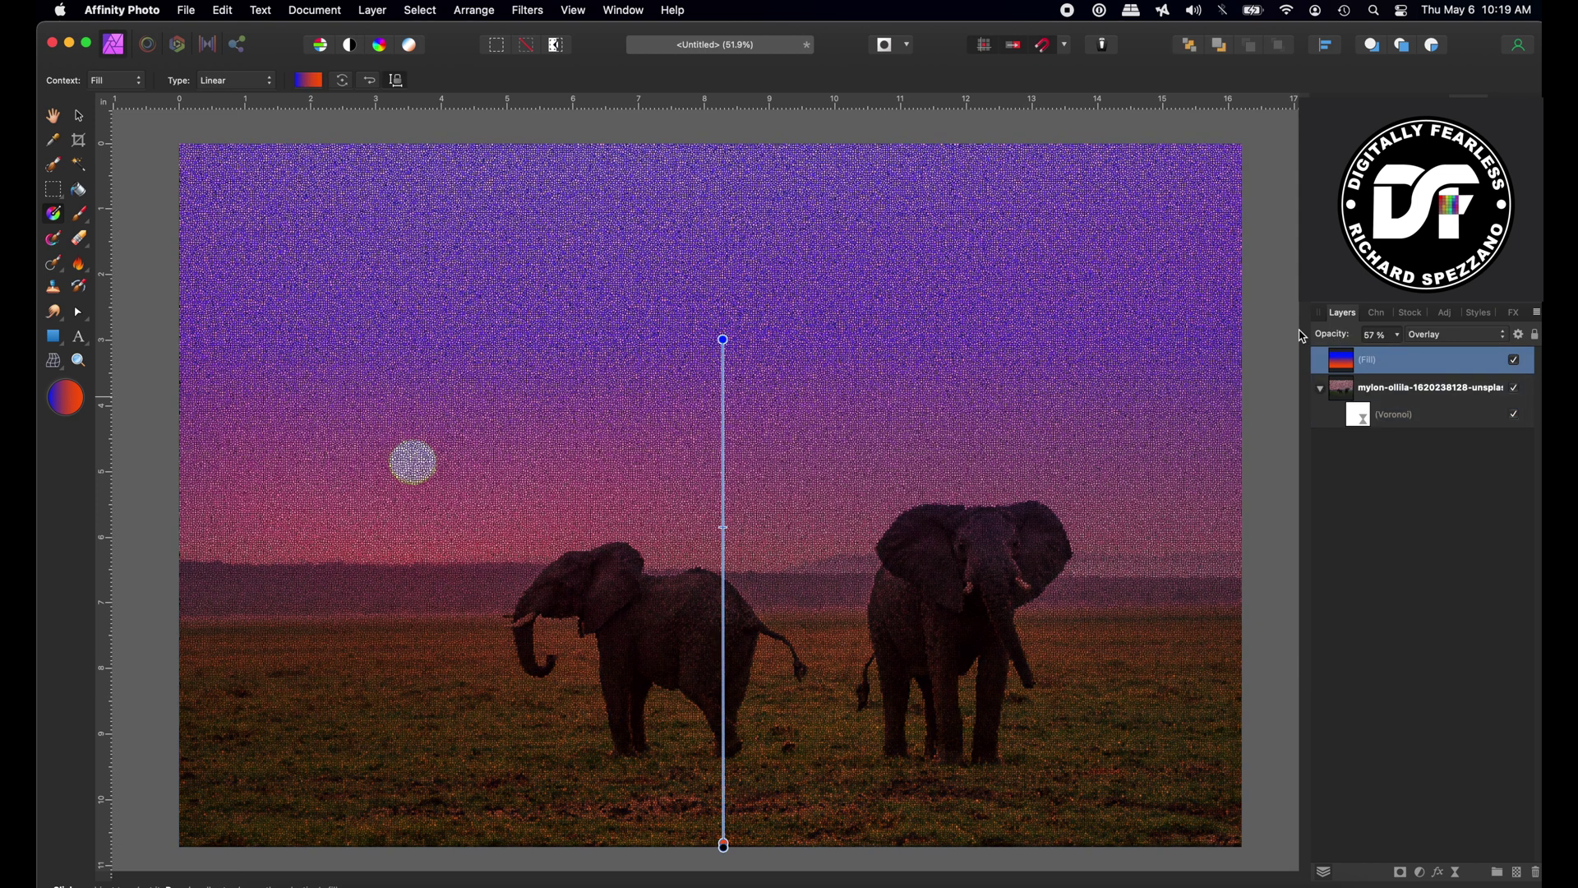
drag(1303, 337, 1296, 337)
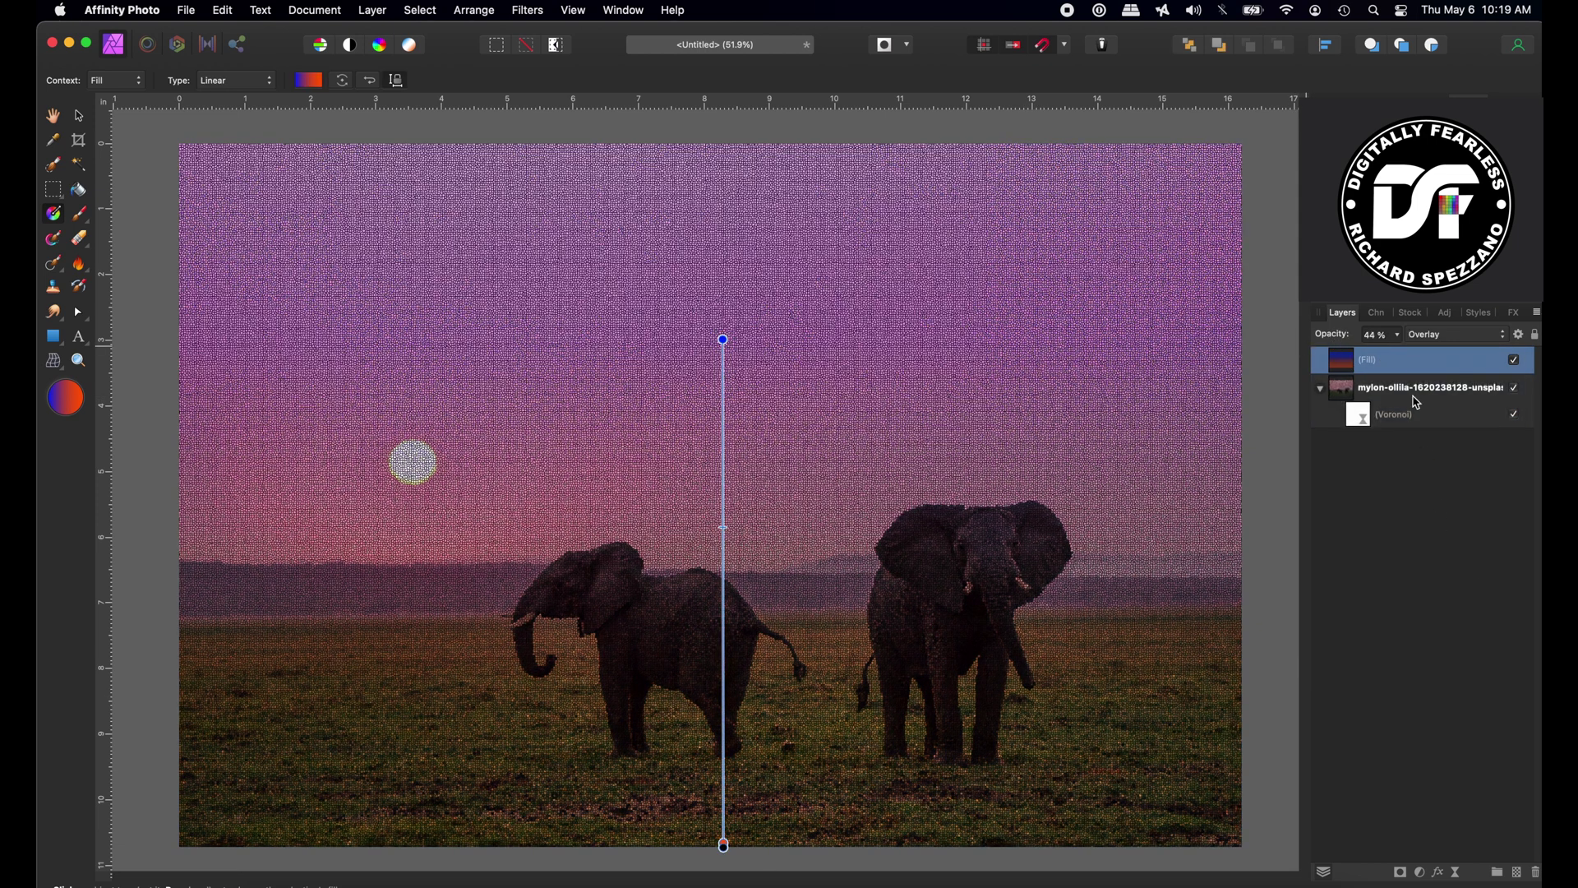
click(1511, 511)
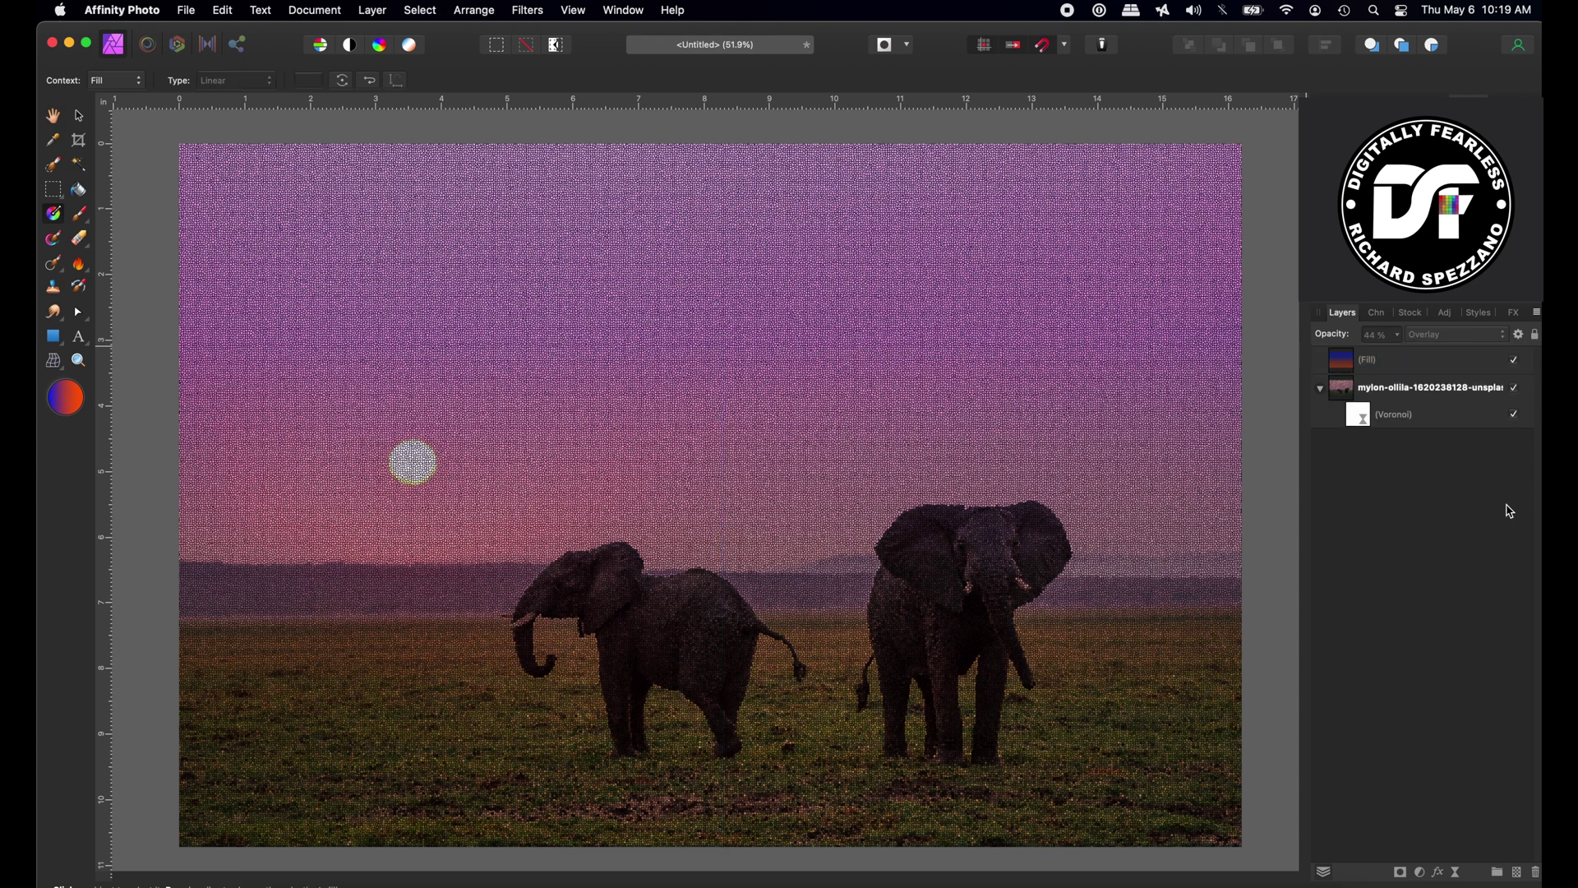